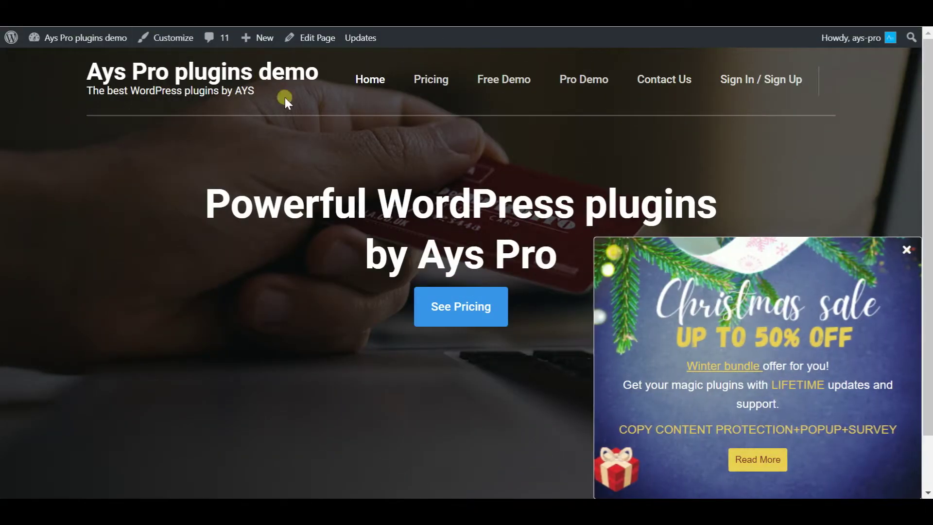
Step: Dismiss the Christmas sale popup and open the Popup Box free demo page, closing its notices
click(907, 251)
mouse_move(515, 85)
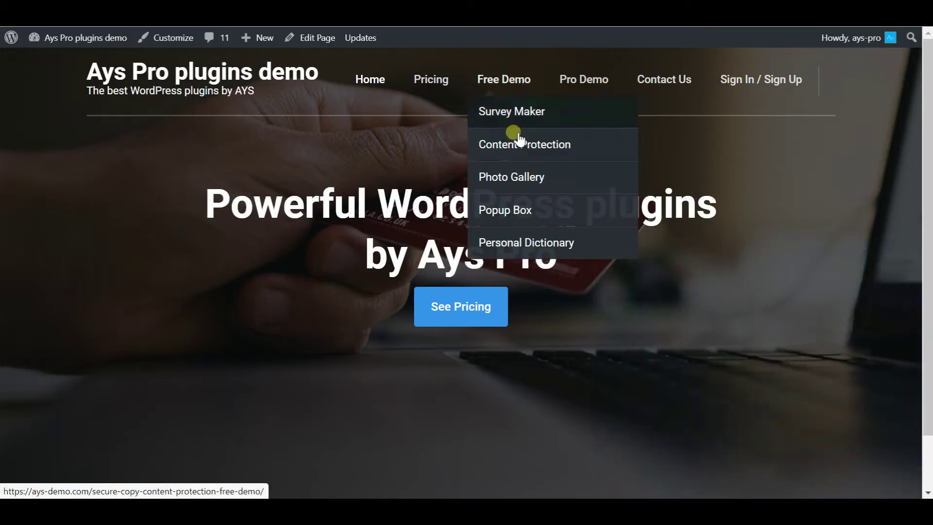
click(518, 213)
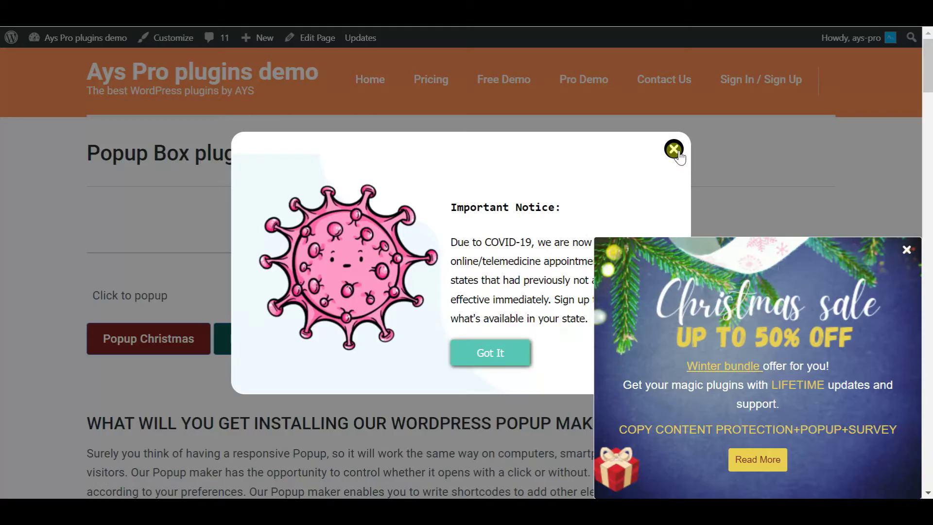
click(673, 149)
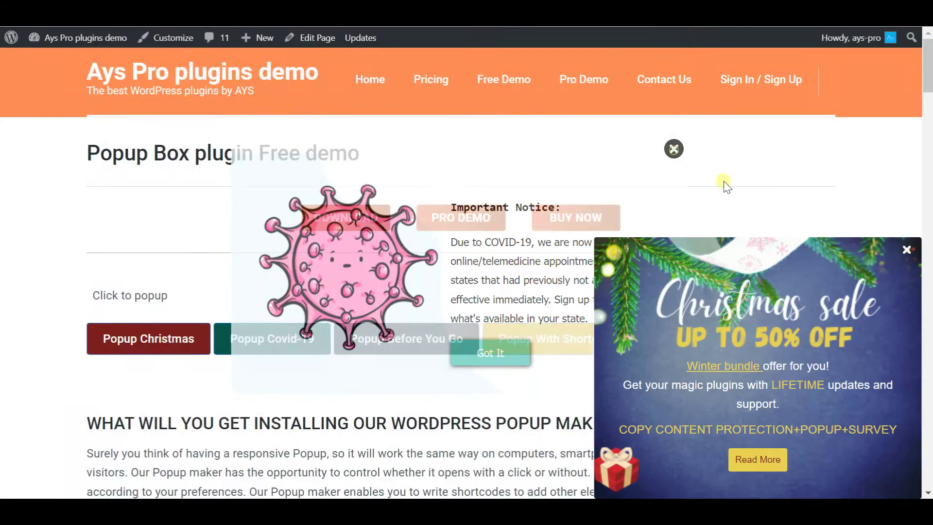
click(907, 250)
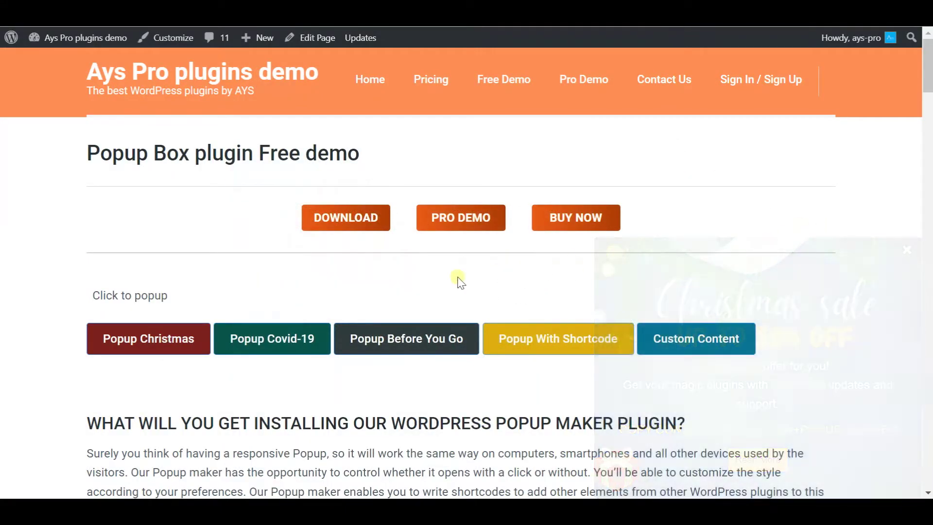
Step: Try the Popup Christmas and Popup Covid-19 demo popups, closing each one
click(178, 334)
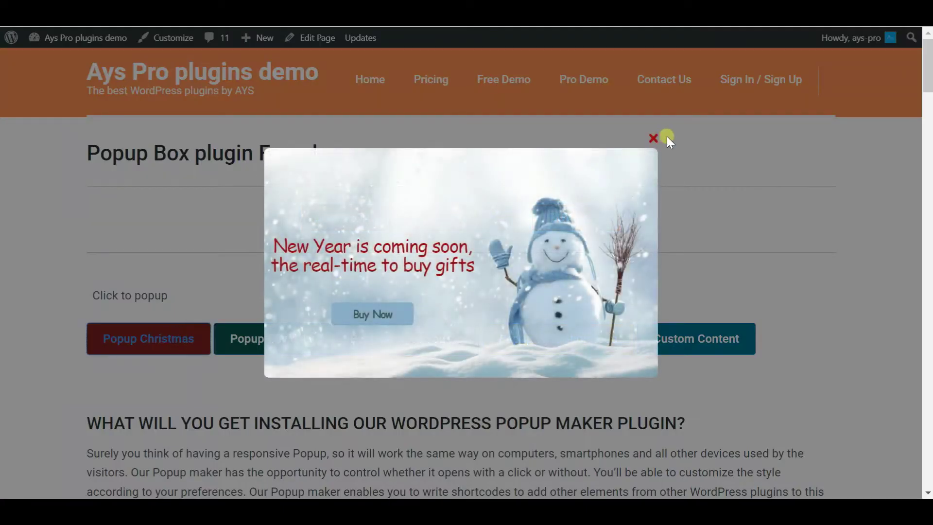
click(656, 140)
click(302, 340)
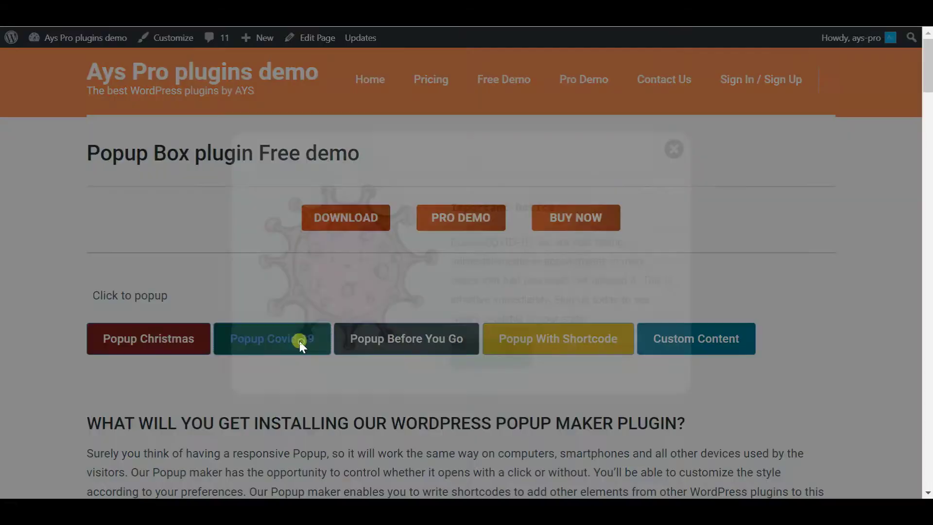
click(674, 149)
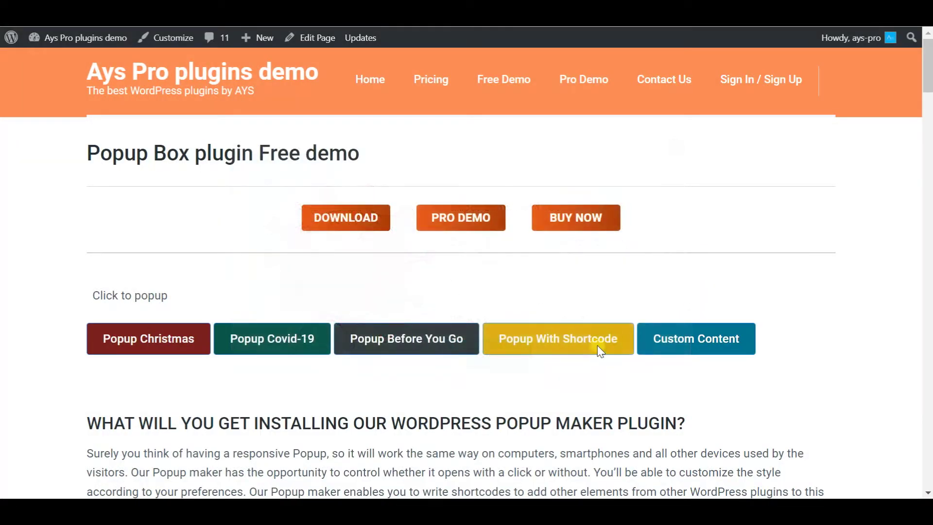
Step: Open the Popup With Shortcode poll, vote for Tom, and close the results
click(564, 340)
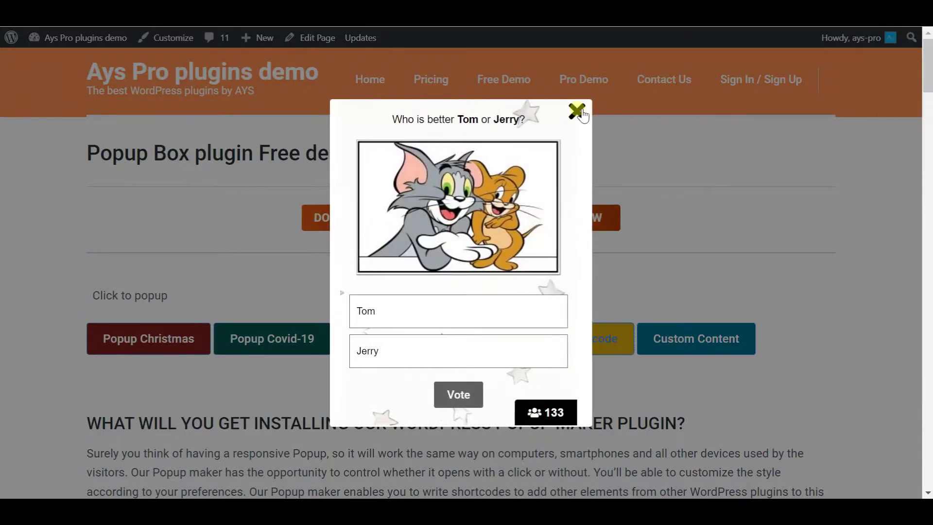
click(457, 318)
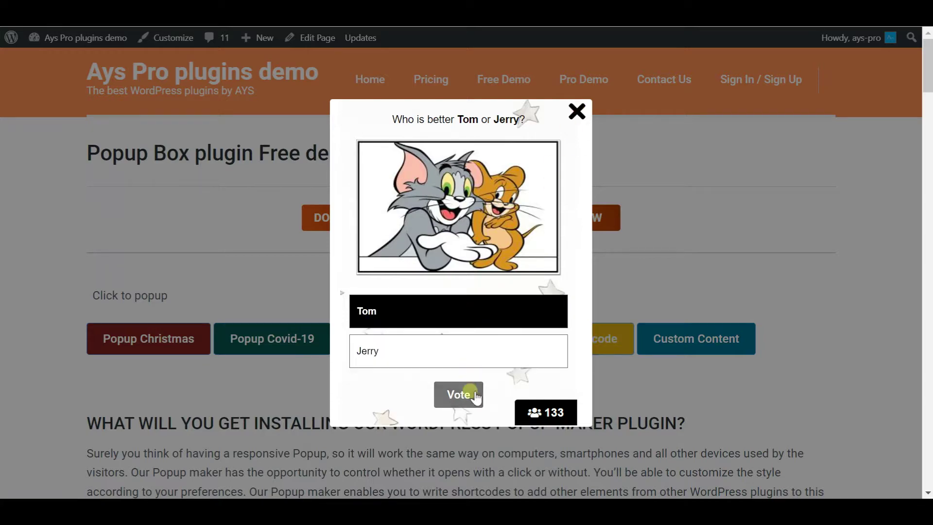
click(471, 394)
click(577, 111)
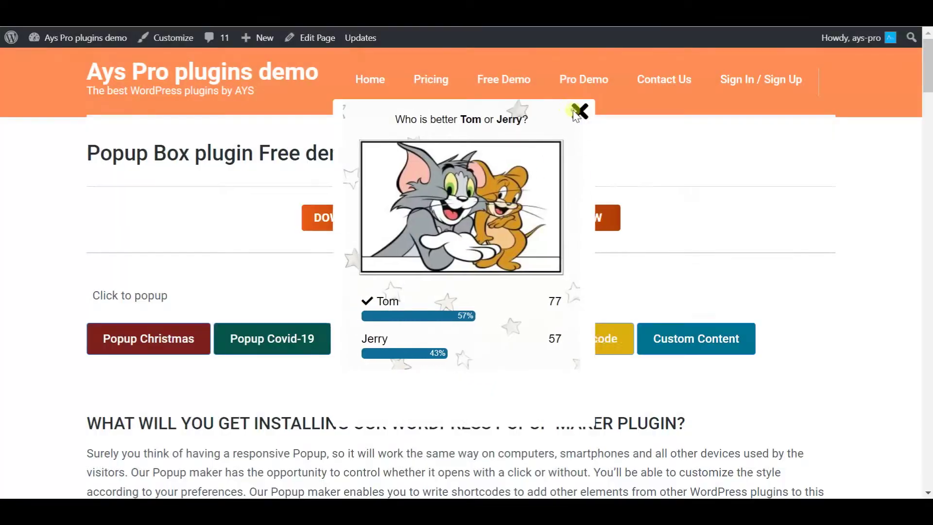
Step: Scroll down the demo page and close the custom content popup
scroll(575, 269, down, 15)
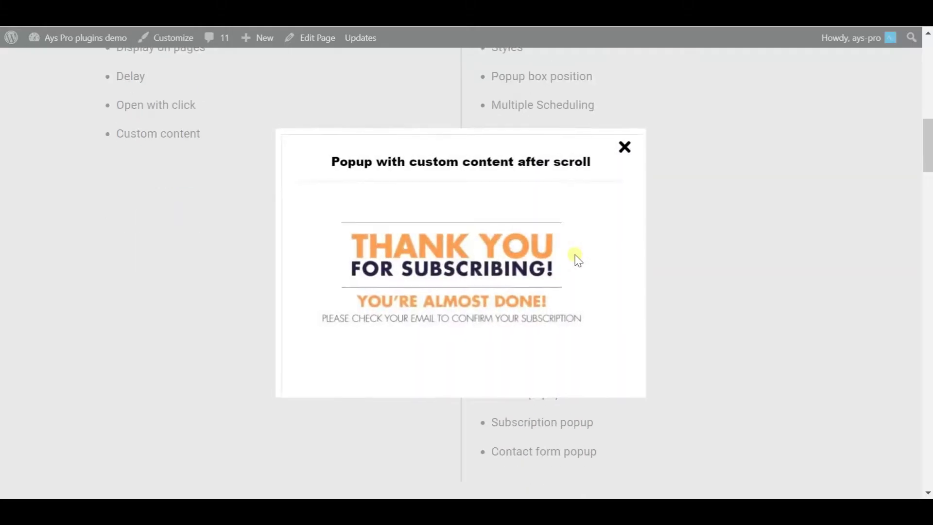
scroll(580, 256, down, 14)
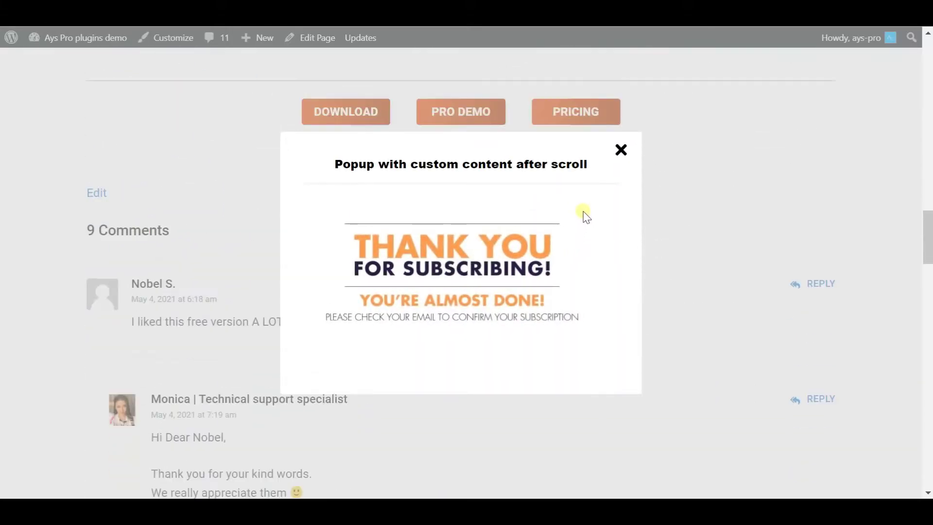
click(625, 157)
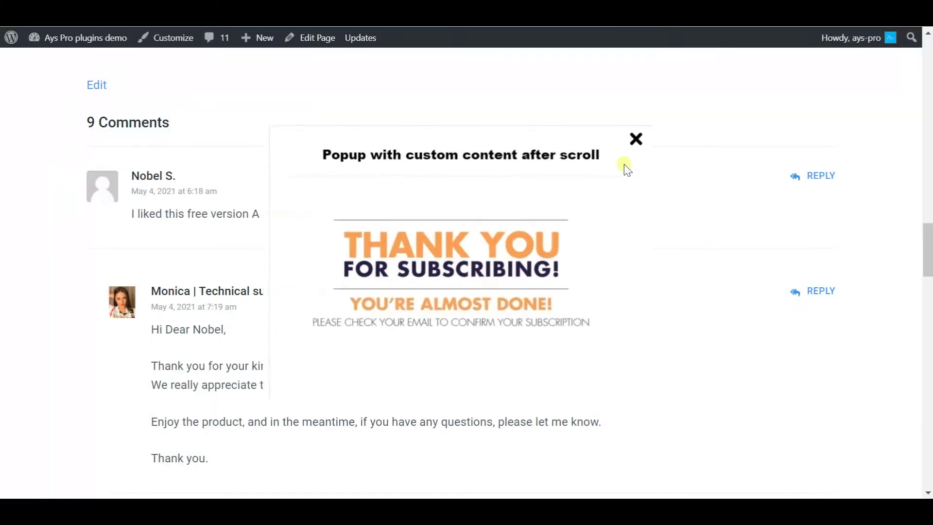
scroll(626, 167, up, 15)
scroll(626, 167, up, 10)
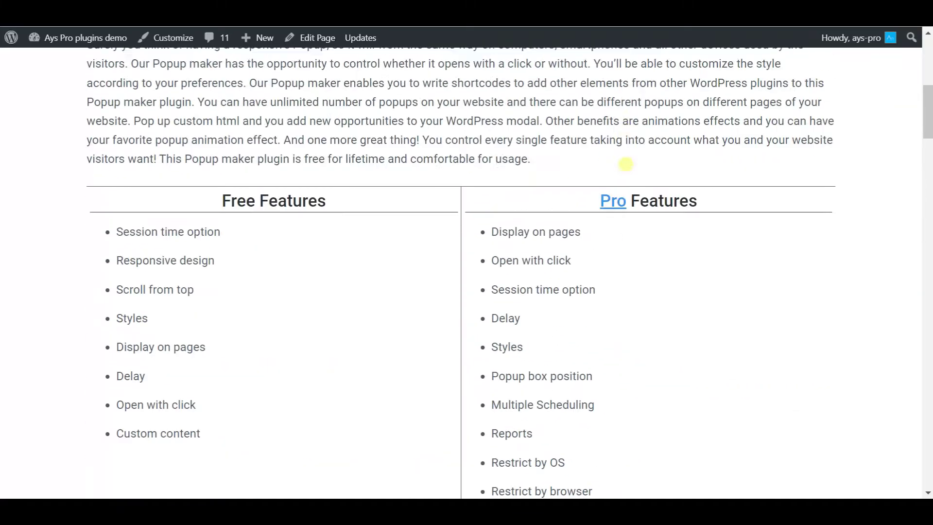
Step: Open the Popup Box Pro demo page and dismiss its Contact Us and Christmas popups
mouse_move(603, 90)
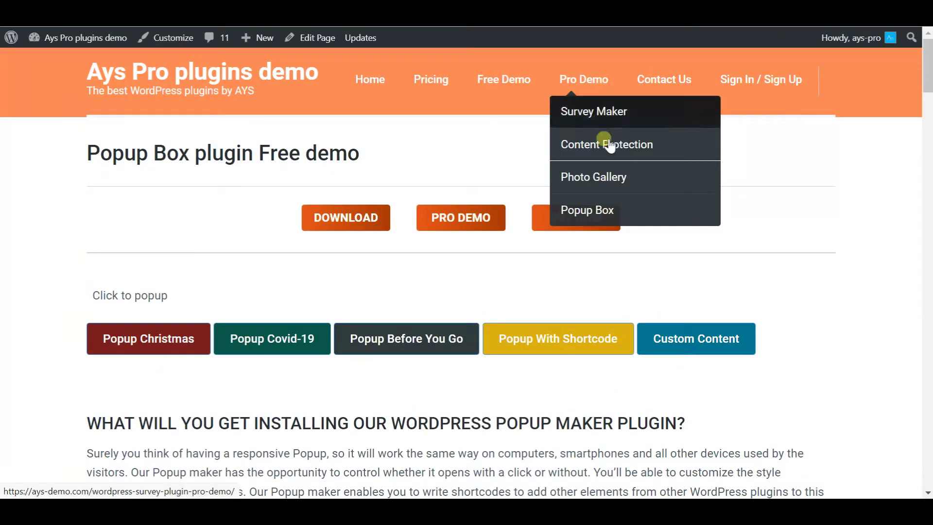
click(590, 209)
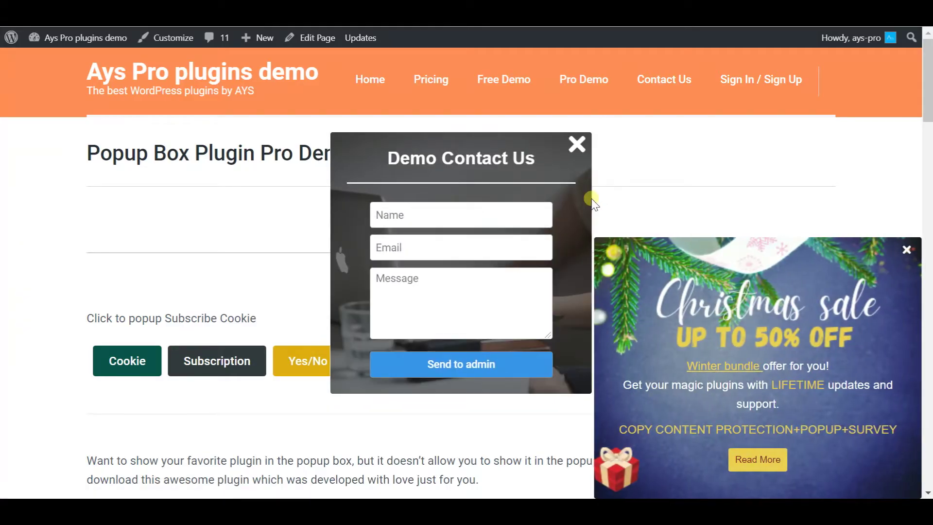
click(569, 147)
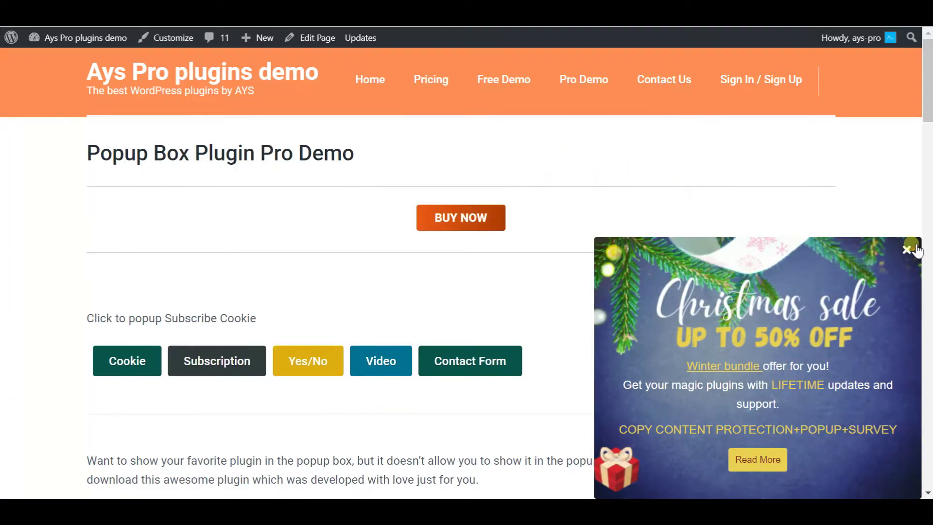
click(907, 249)
scroll(843, 249, down, 8)
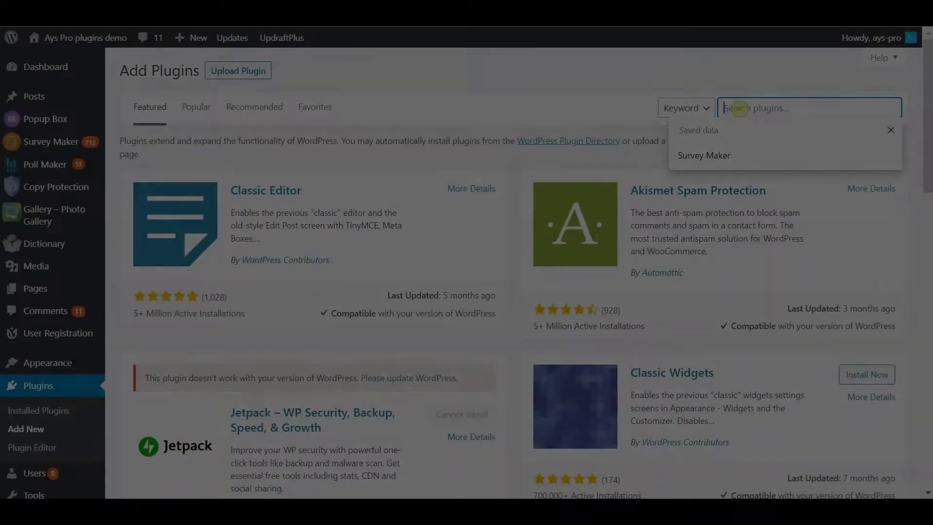
Step: Search plugins for 'Pop', check the Popup box Installation notes, then close the details
text(Popup Box)
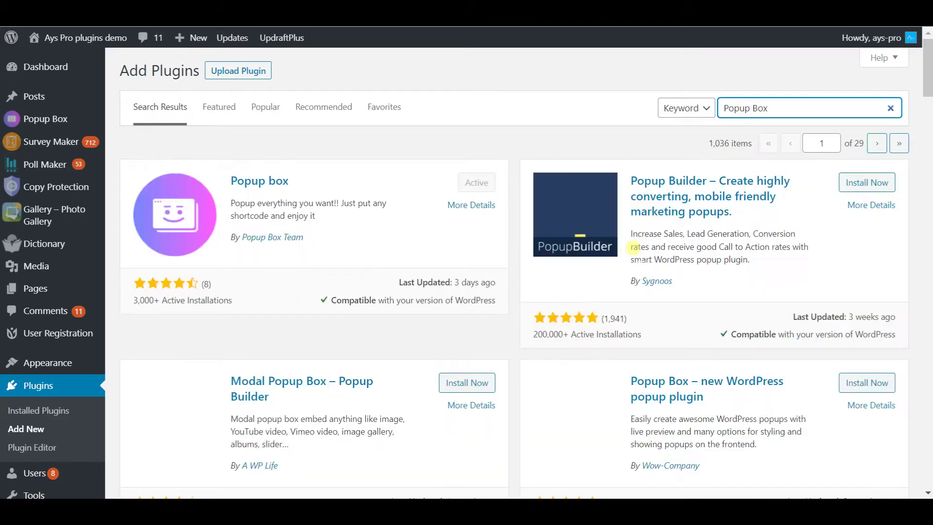
click(275, 183)
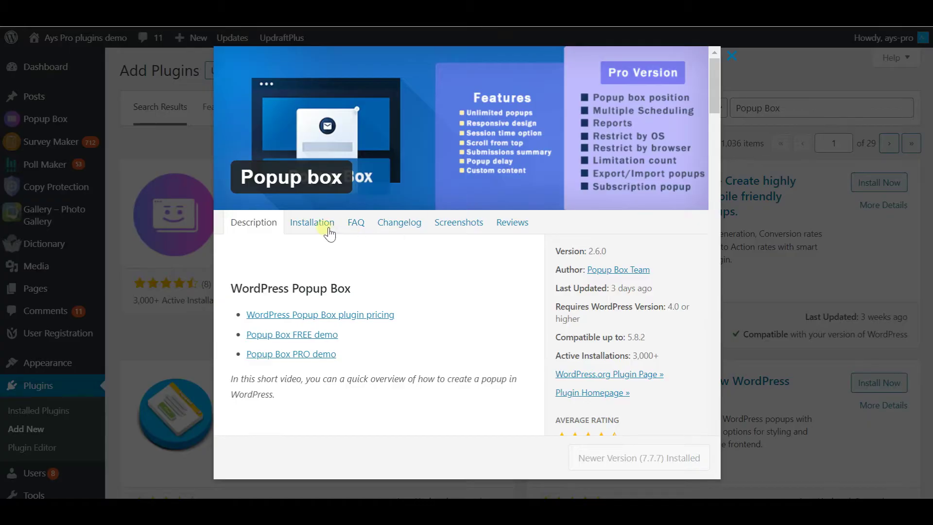
scroll(327, 229, down, 2)
click(311, 164)
scroll(336, 204, down, 3)
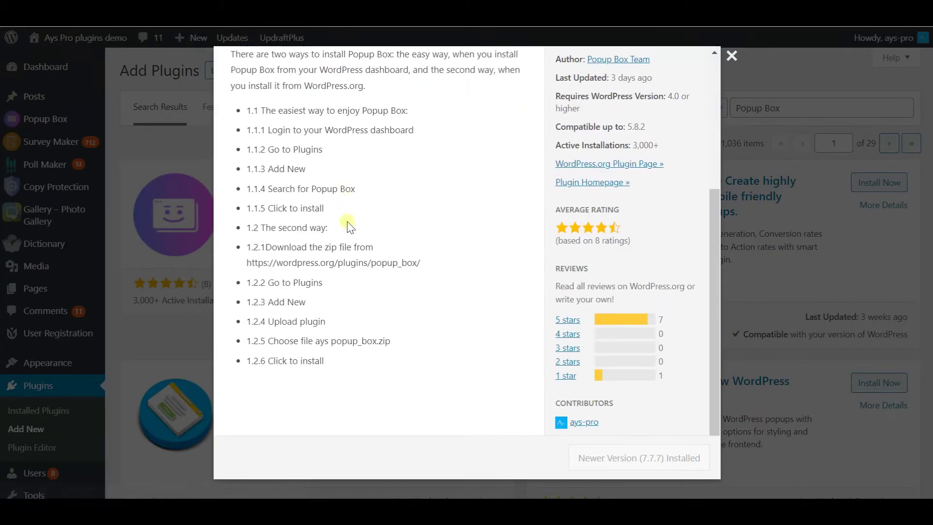
scroll(381, 257, up, 5)
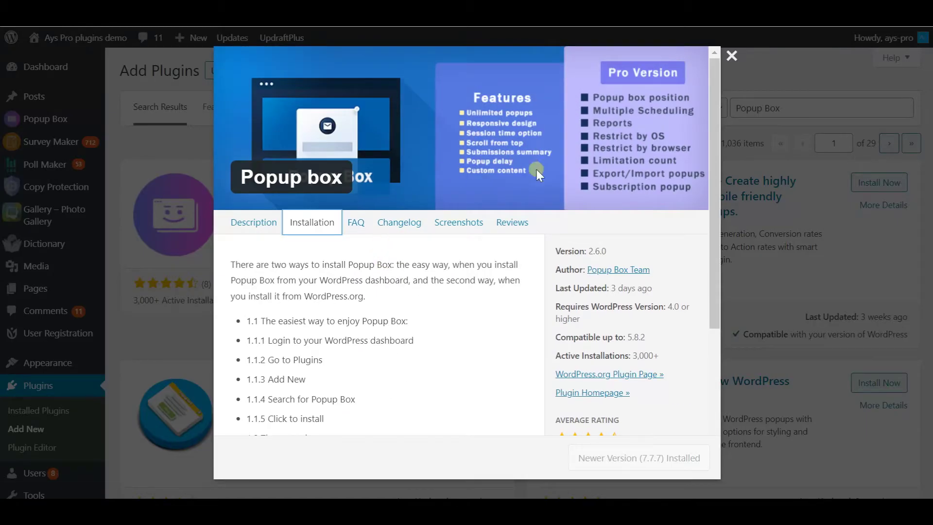
click(738, 58)
click(736, 57)
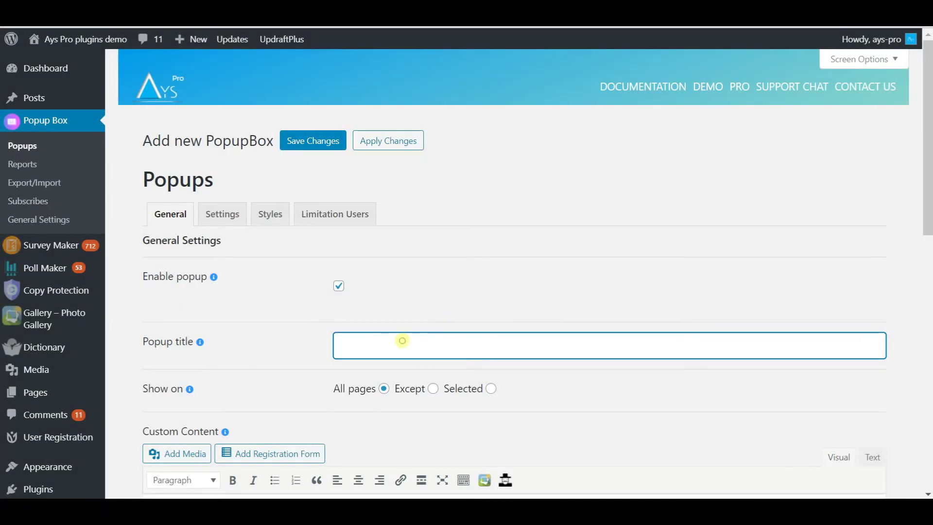
Step: Paste 'Do you prefer healthy food or fast food' into the Popup title field
click(403, 341)
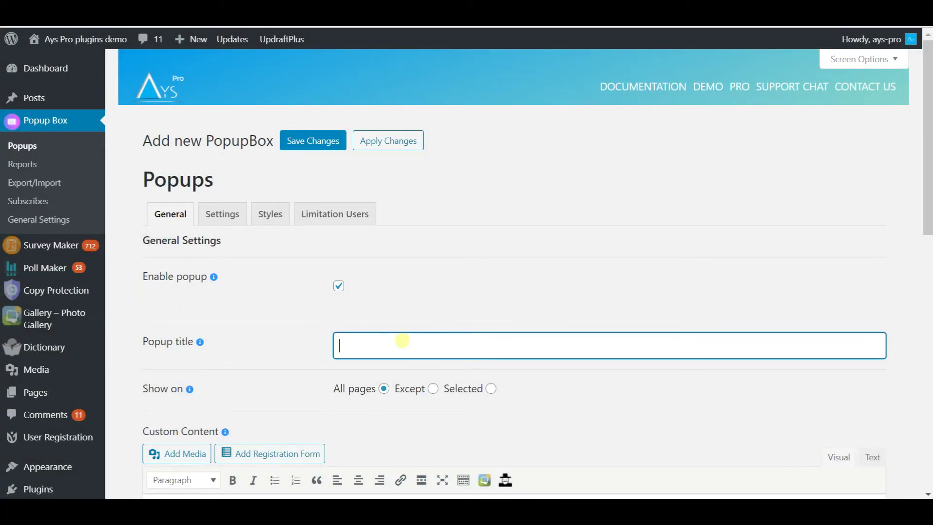
right_click(403, 343)
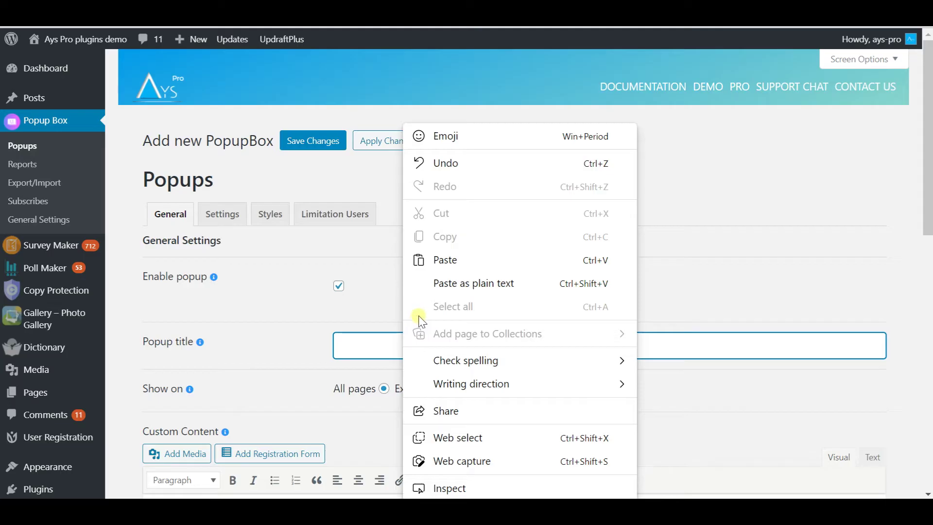
click(444, 261)
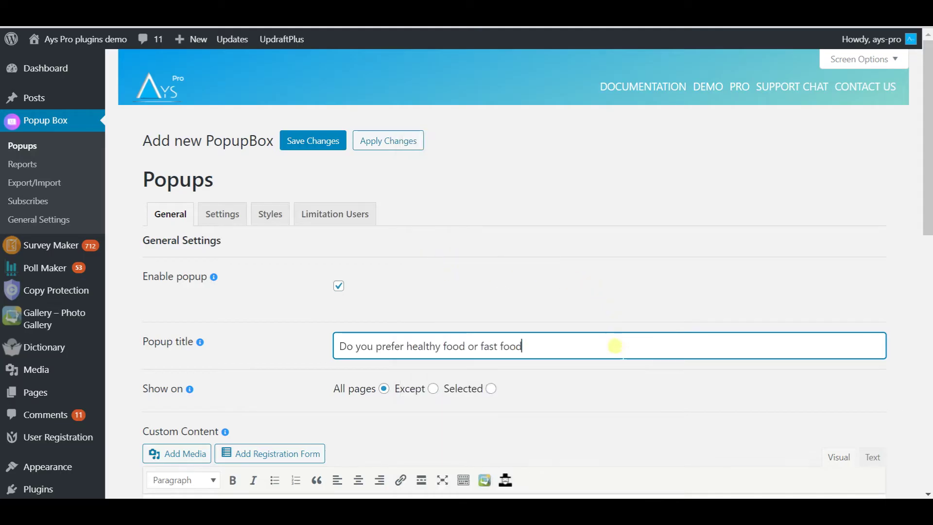
scroll(615, 346, down, 3)
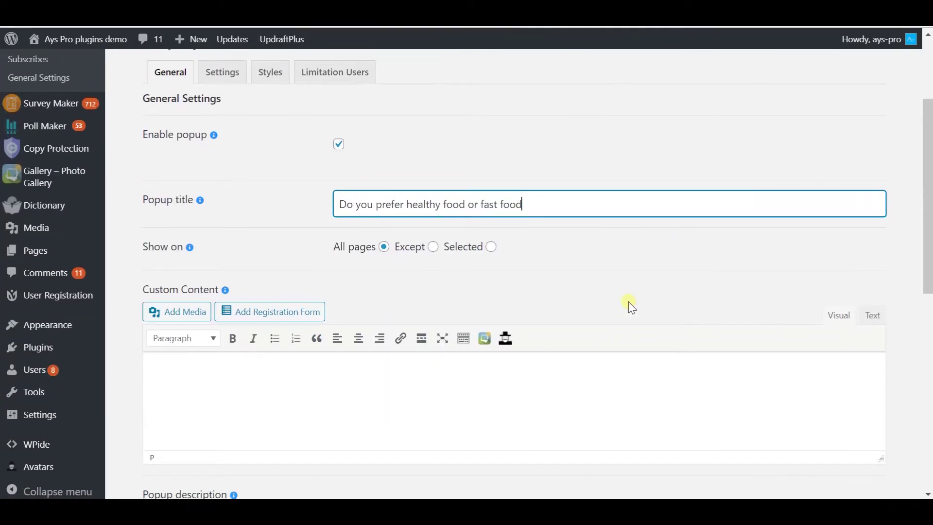
scroll(632, 307, down, 3)
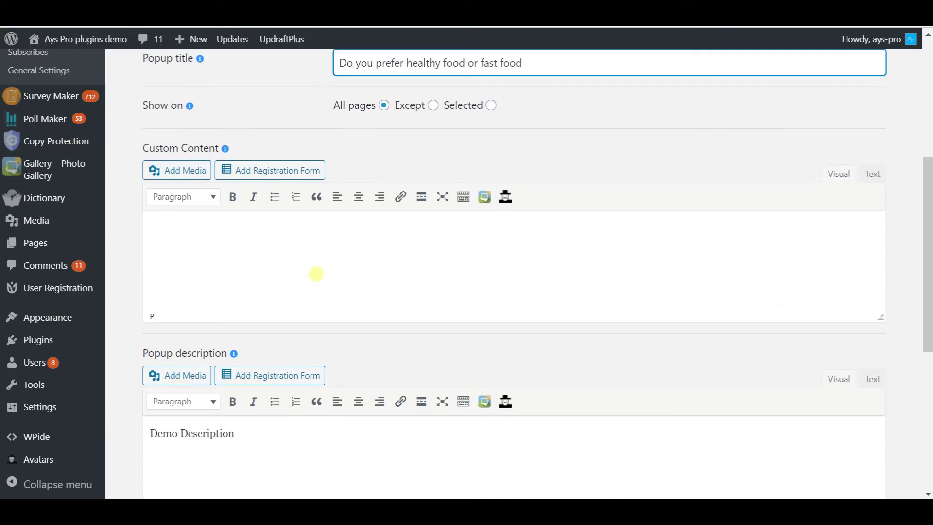
Step: In Poll Maker, copy the healthy vs fast food poll's shortcode [ays_poll id=4]
click(254, 236)
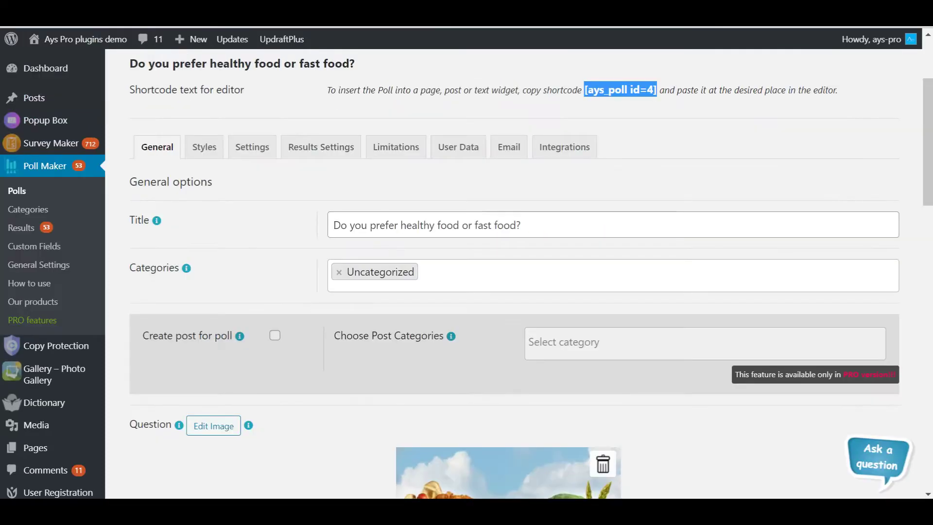
click(48, 170)
scroll(702, 191, down, 5)
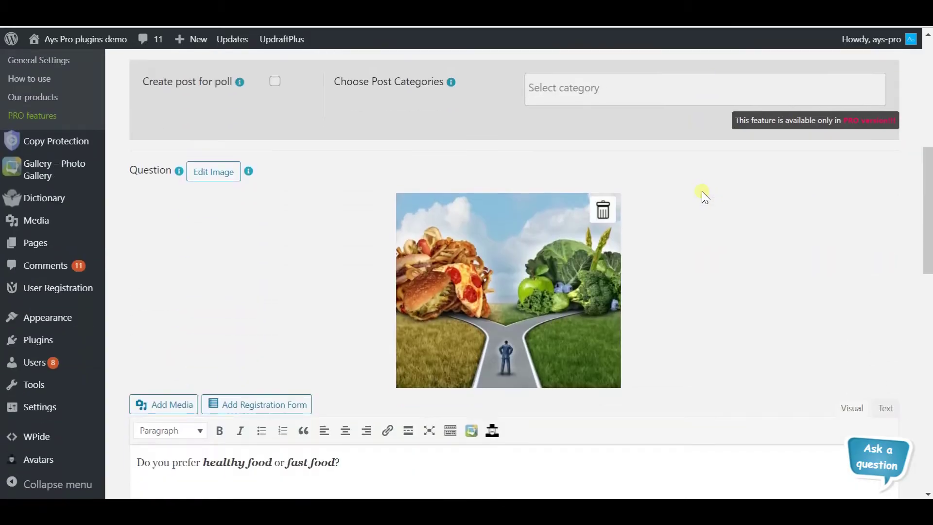
scroll(702, 191, down, 8)
scroll(698, 198, up, 14)
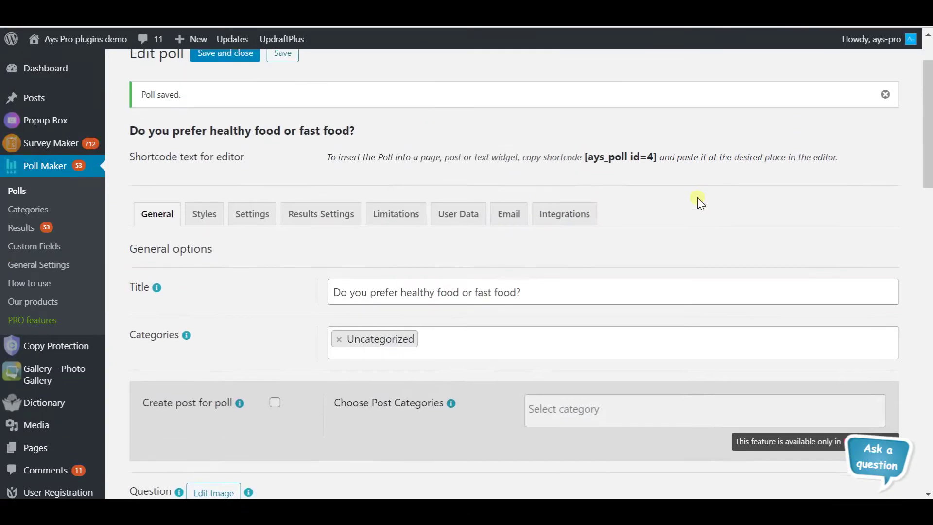
scroll(698, 197, up, 2)
click(627, 232)
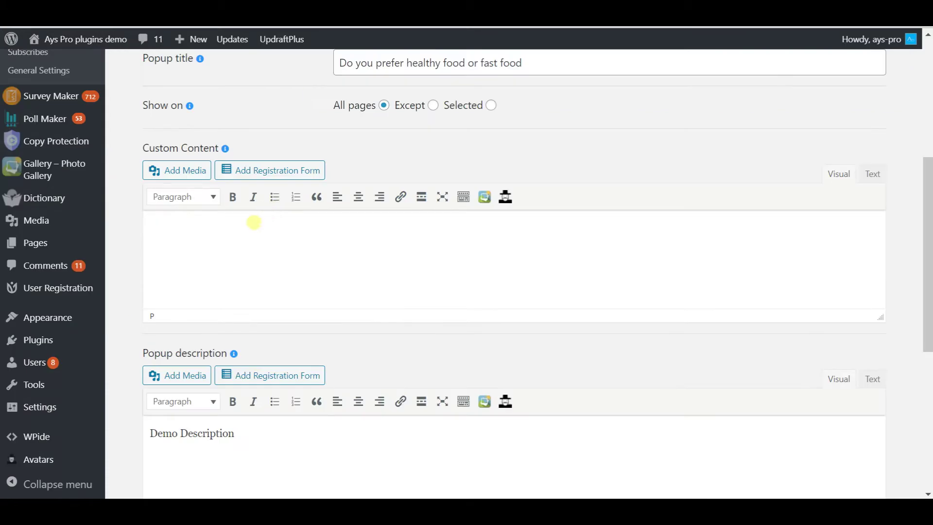
Step: Paste [ays_poll id=4] into Custom Content and delete the 'Demo Description' text
right_click(253, 222)
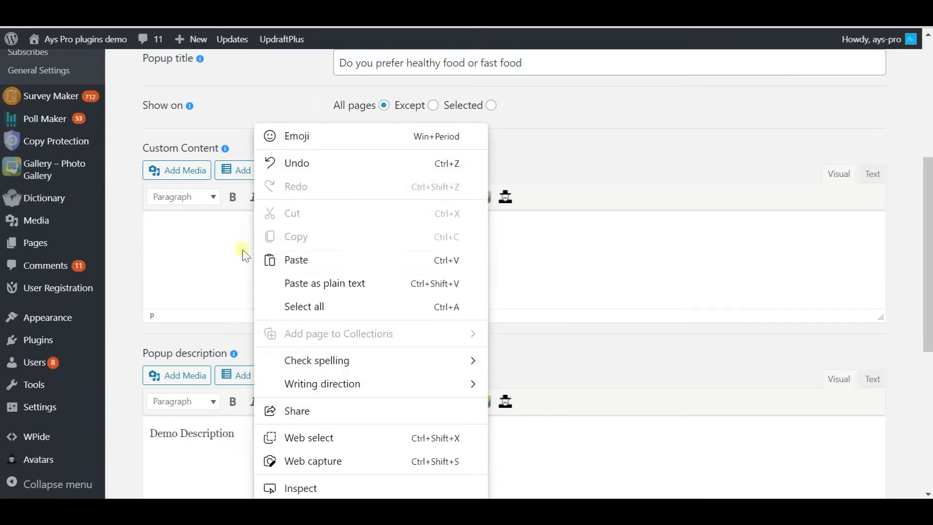
click(265, 260)
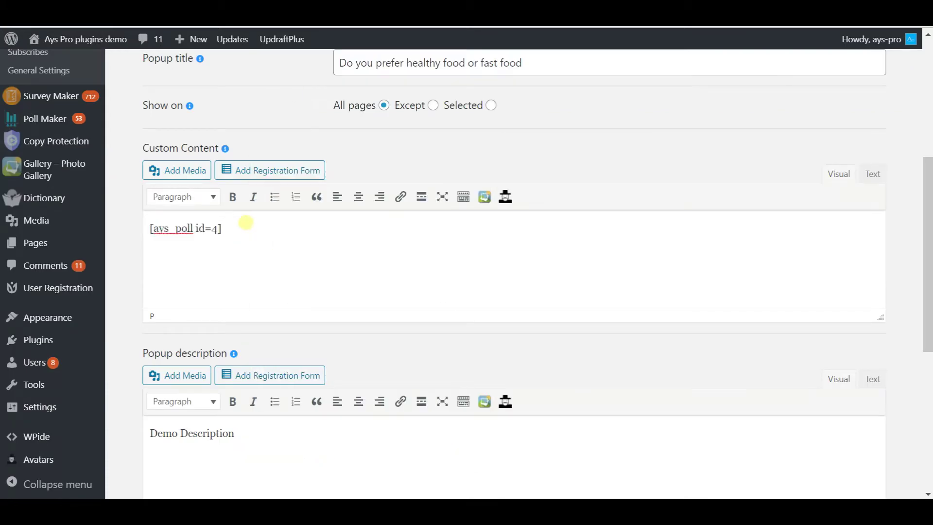
scroll(661, 248, down, 3)
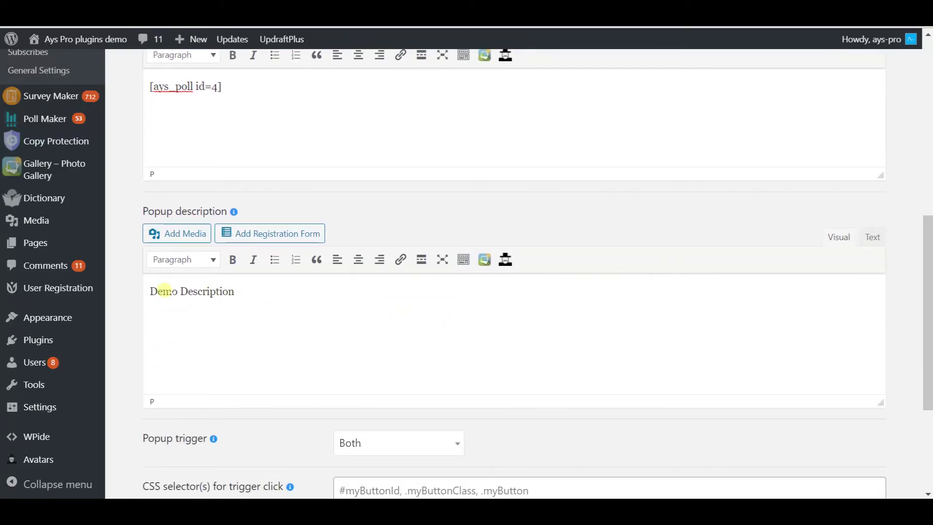
drag(232, 291, 150, 292)
key(BackSpace)
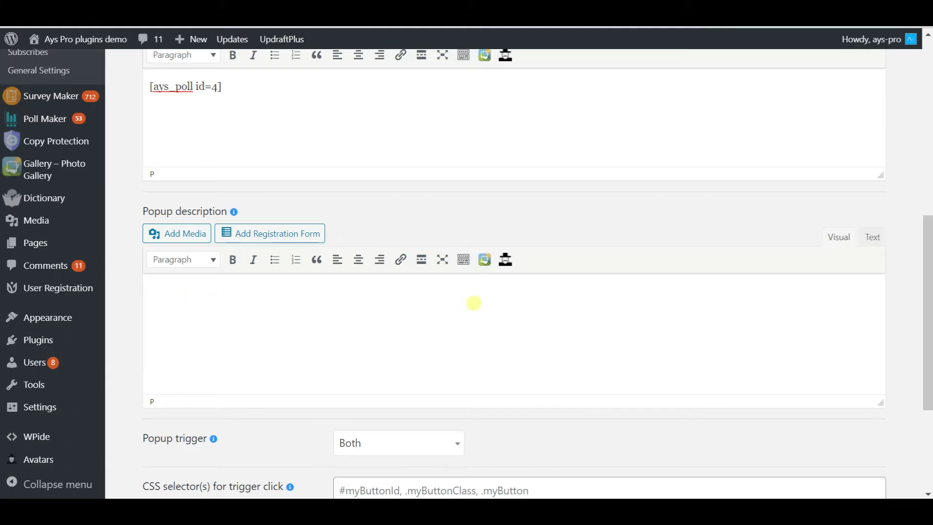
Step: Switch Show on to Except, then back to All pages
scroll(478, 302, down, 4)
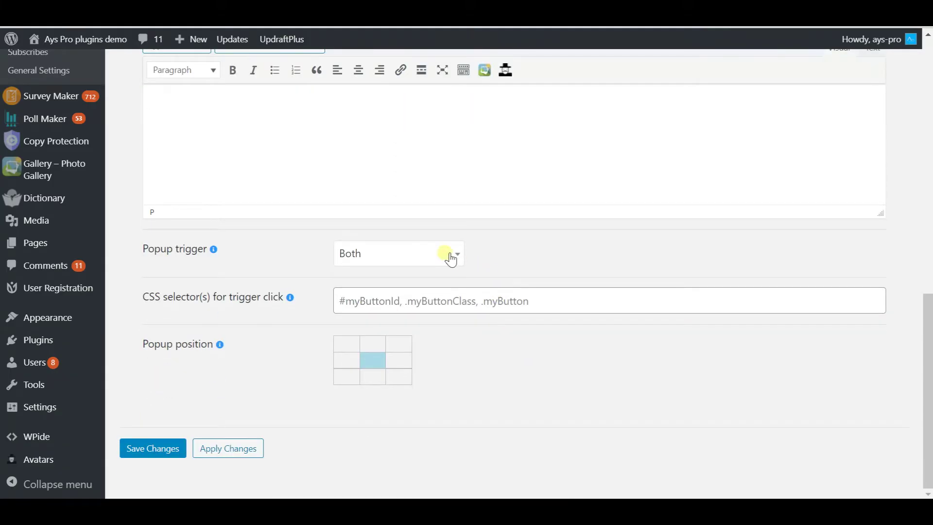
scroll(450, 254, up, 7)
scroll(448, 252, up, 1)
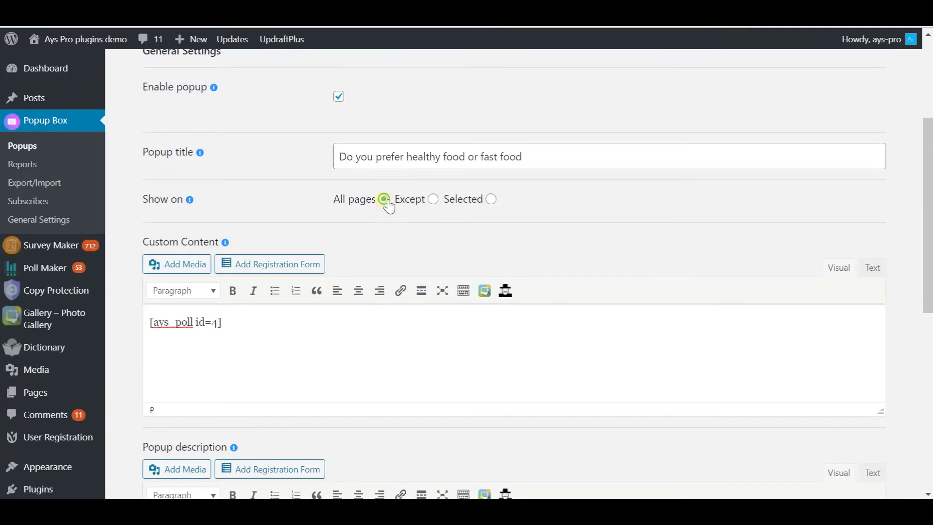
click(433, 199)
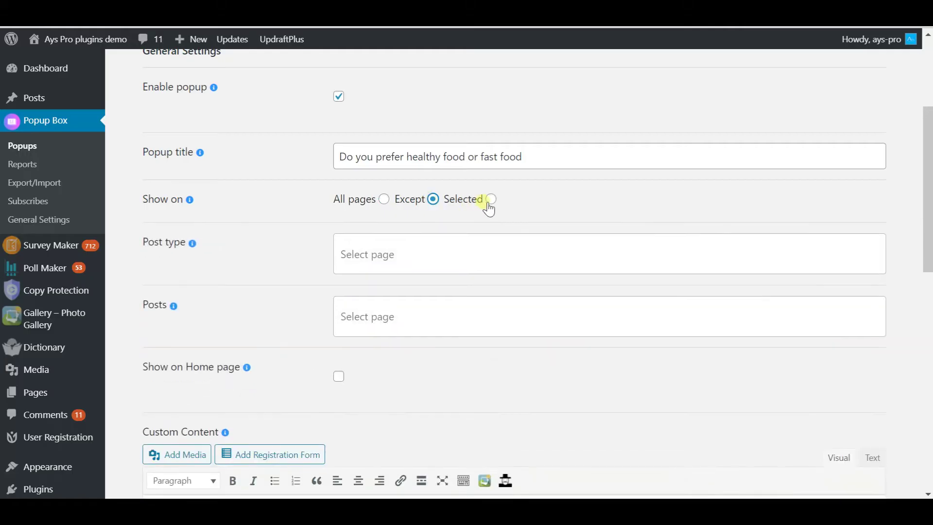
click(384, 199)
scroll(384, 203, down, 7)
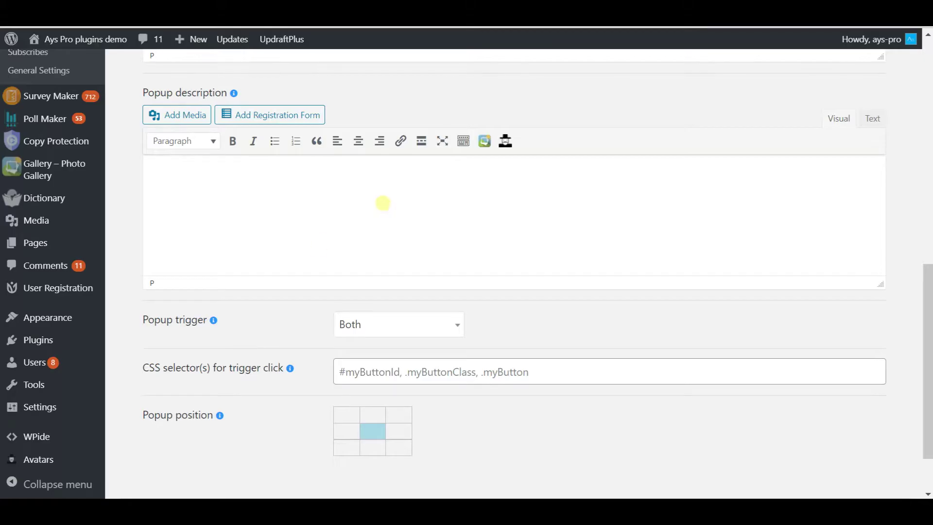
Step: Set the Popup trigger to On click, after briefly trying Both
mouse_move(216, 322)
click(354, 326)
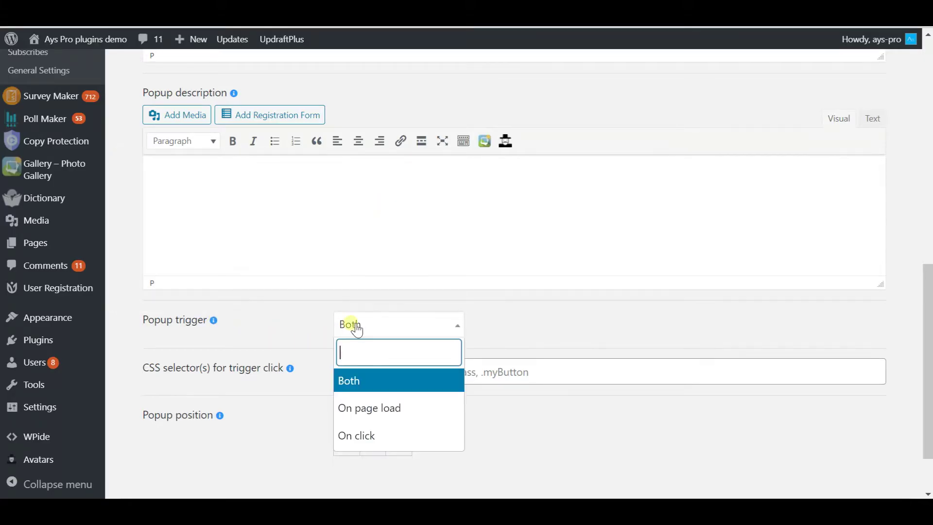
click(357, 435)
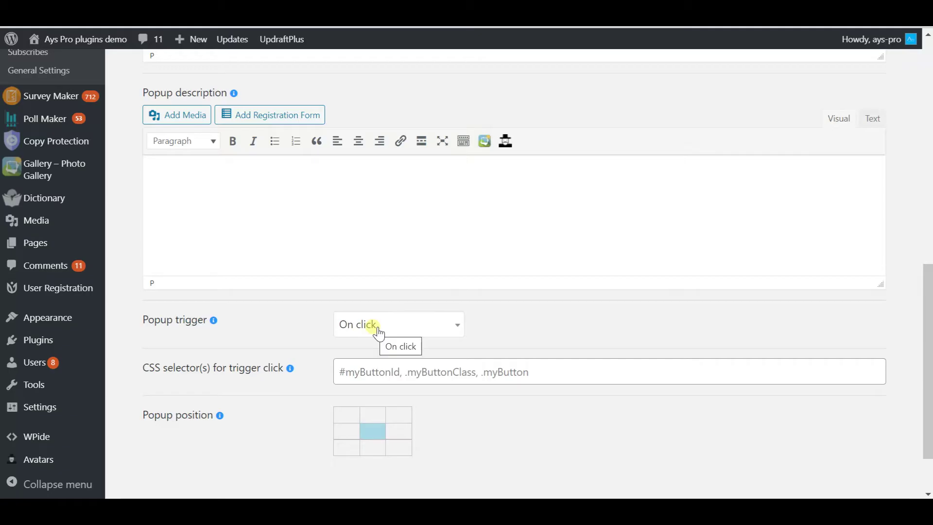
click(467, 327)
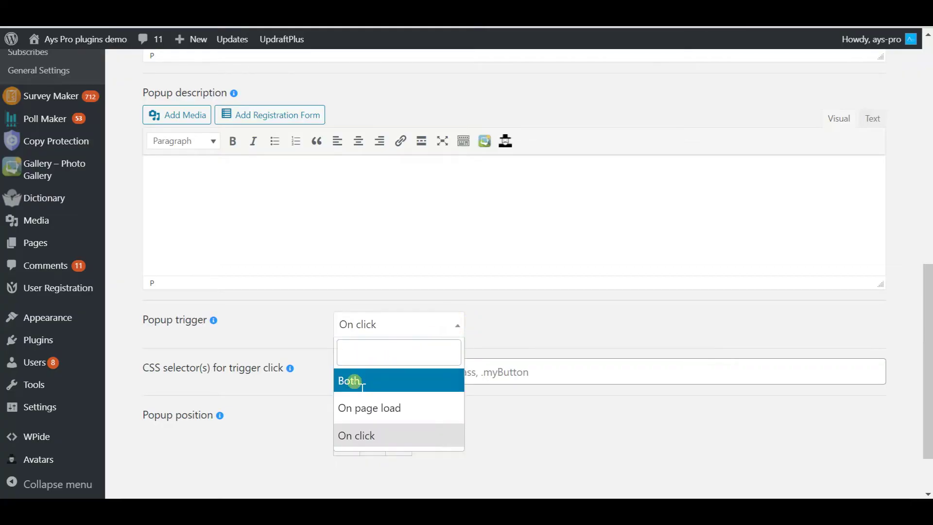
click(354, 379)
click(459, 333)
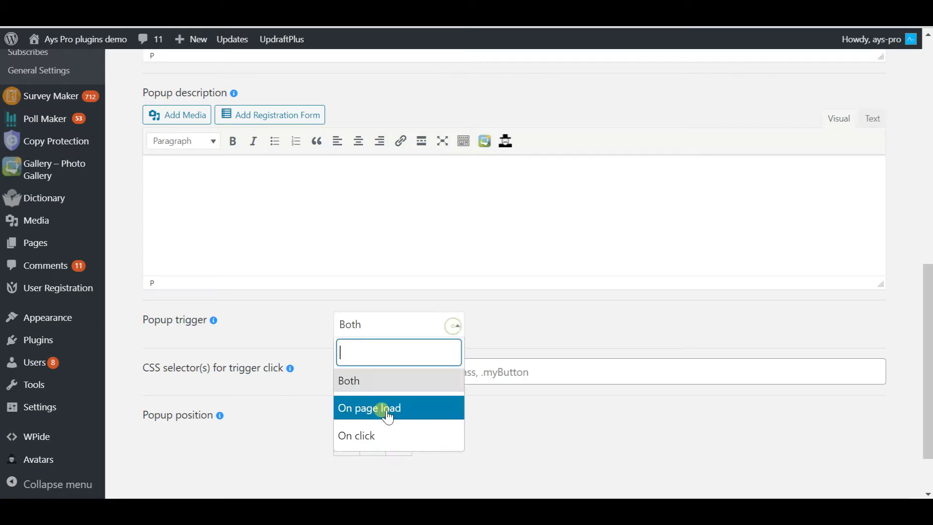
click(362, 437)
Step: Select the CSS selector(s) for trigger click field and highlight its label
scroll(537, 334, down, 2)
click(513, 302)
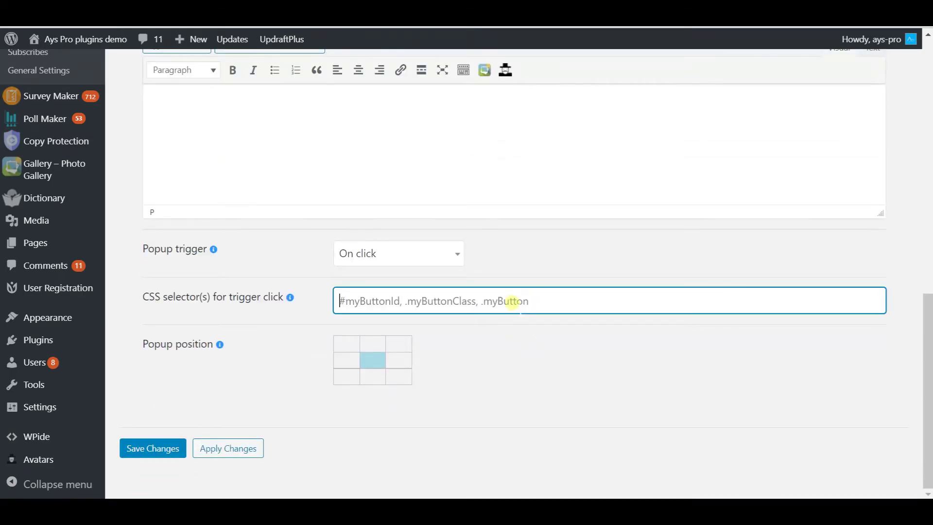
mouse_move(290, 298)
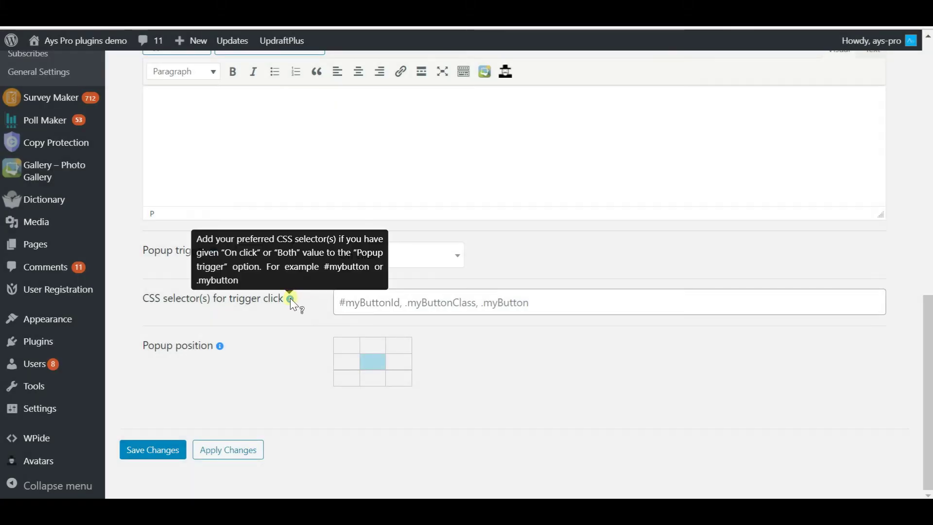
drag(141, 299, 271, 316)
click(294, 316)
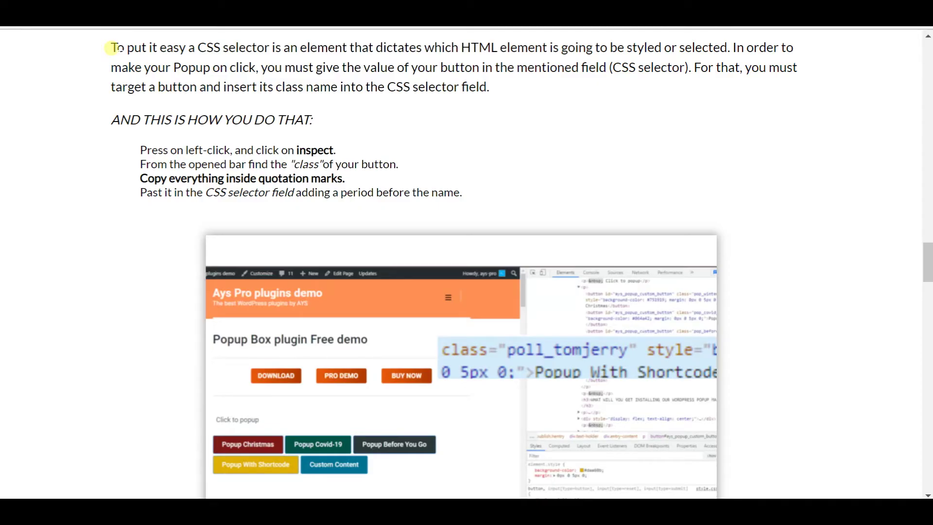
Step: Read the blog's CSS selector explanation, then switch to the Popup Box demo page
drag(111, 48, 732, 58)
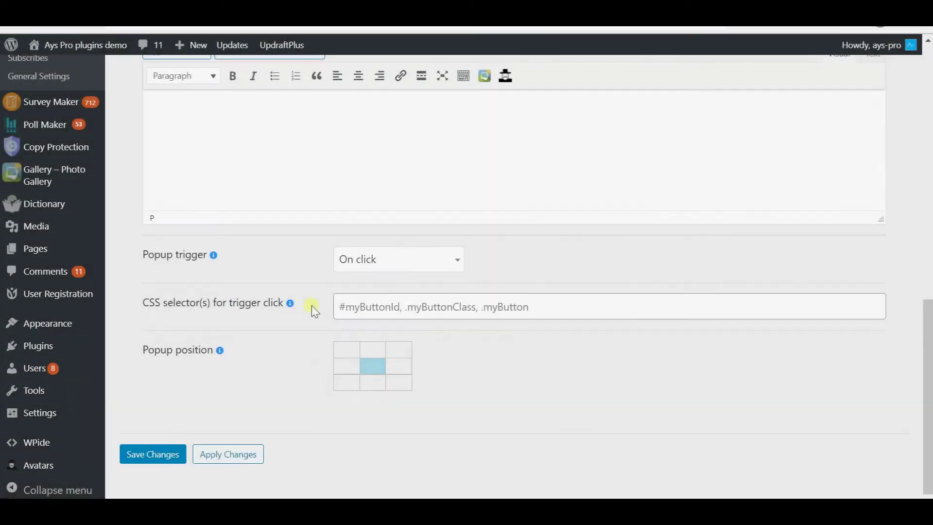
click(368, 305)
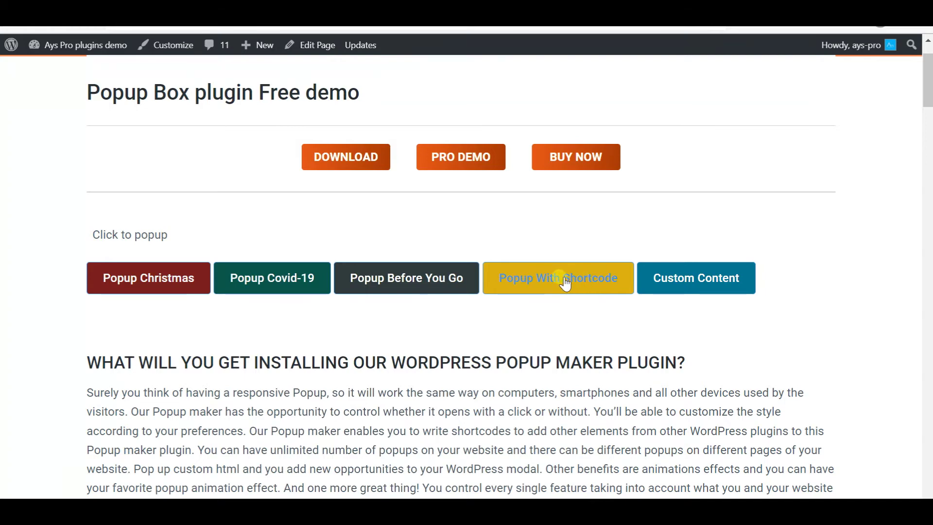
Step: Inspect the Popup With Shortcode button in Edge DevTools and copy its class poll_tomjerry
right_click(535, 280)
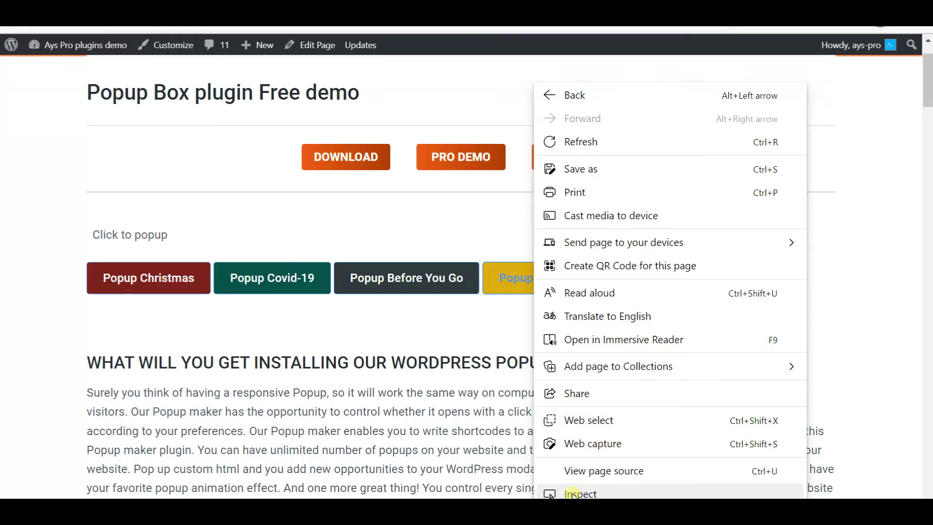
click(574, 494)
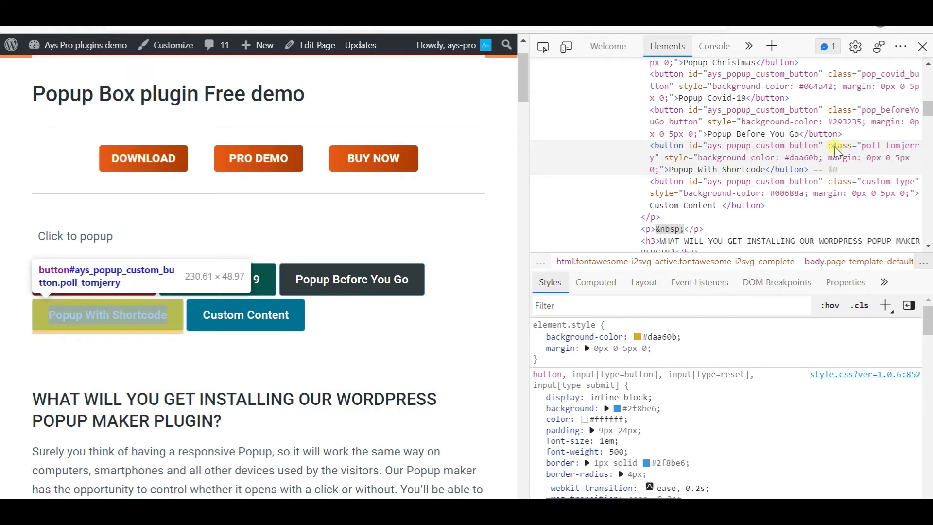
double_click(865, 148)
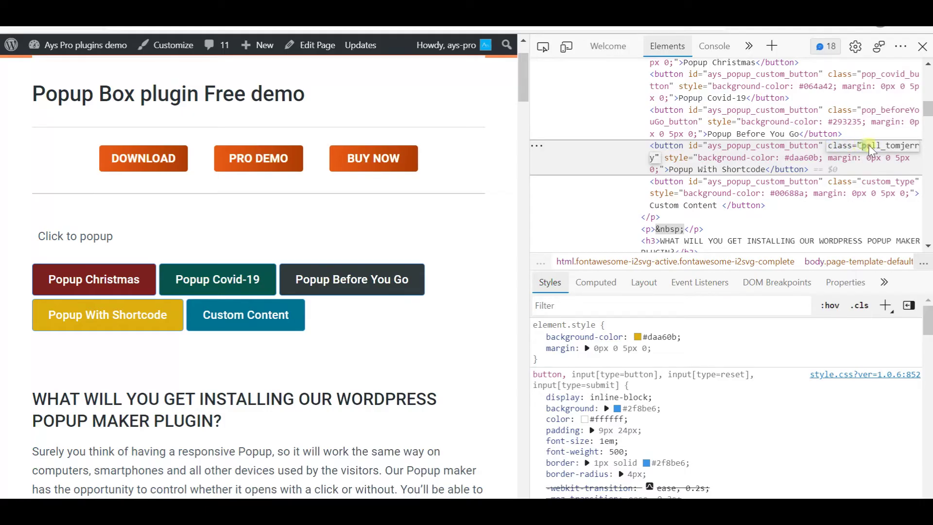
drag(863, 146, 675, 165)
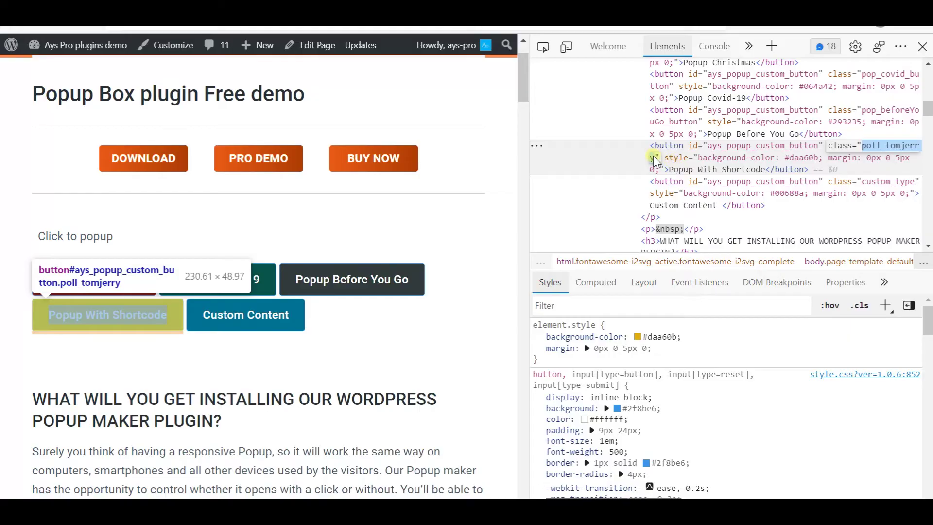
right_click(654, 155)
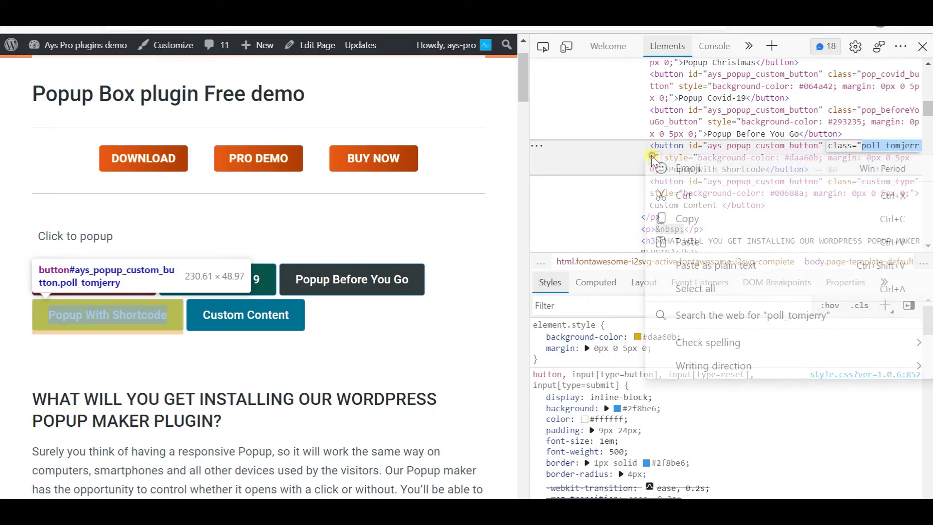
click(694, 215)
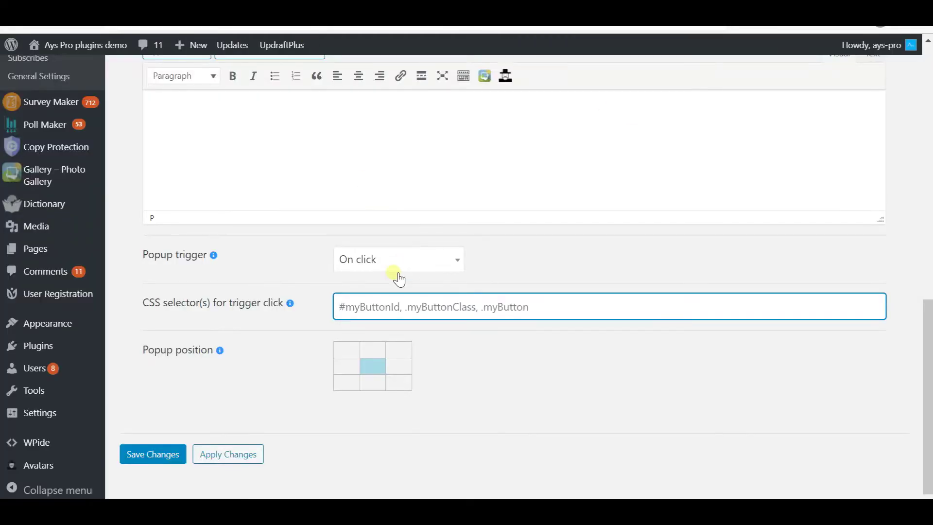
Step: Paste poll_tomjerry into the trigger click CSS selector field and scroll through Settings
click(399, 300)
right_click(402, 305)
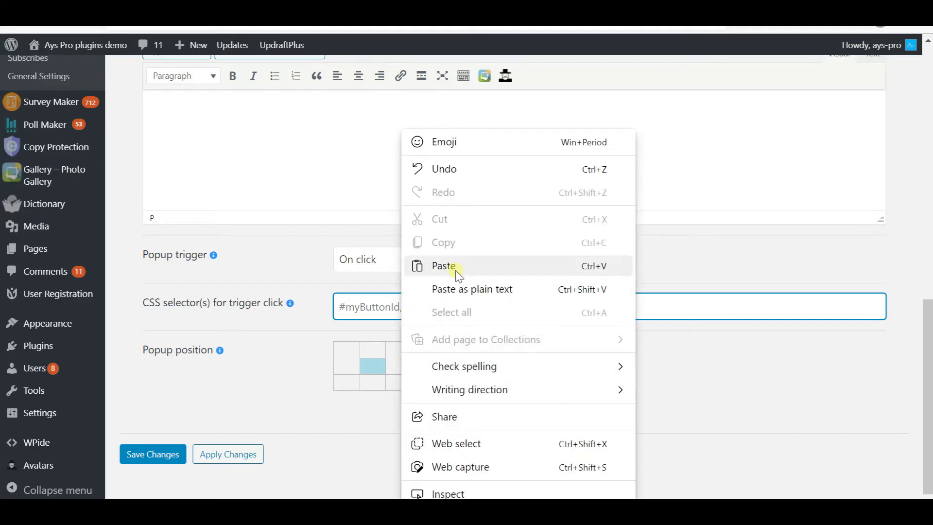
click(444, 266)
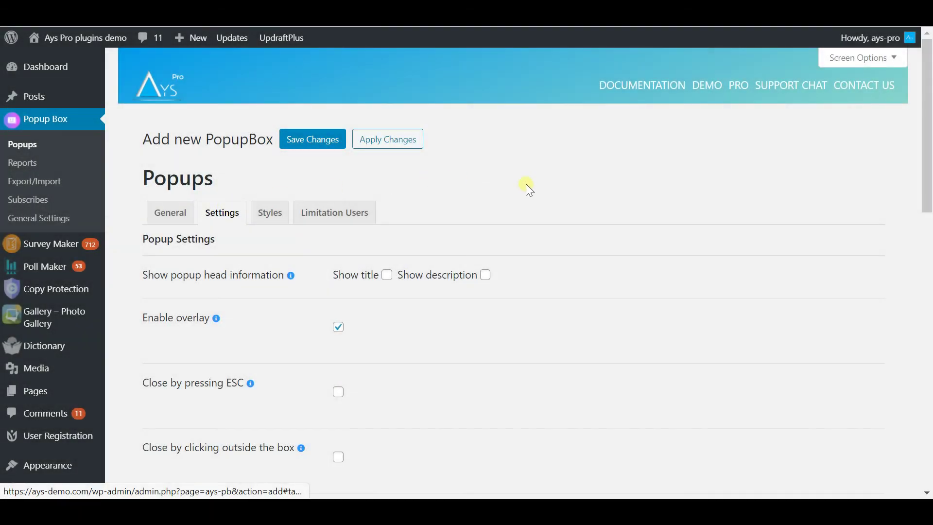
scroll(552, 223, down, 3)
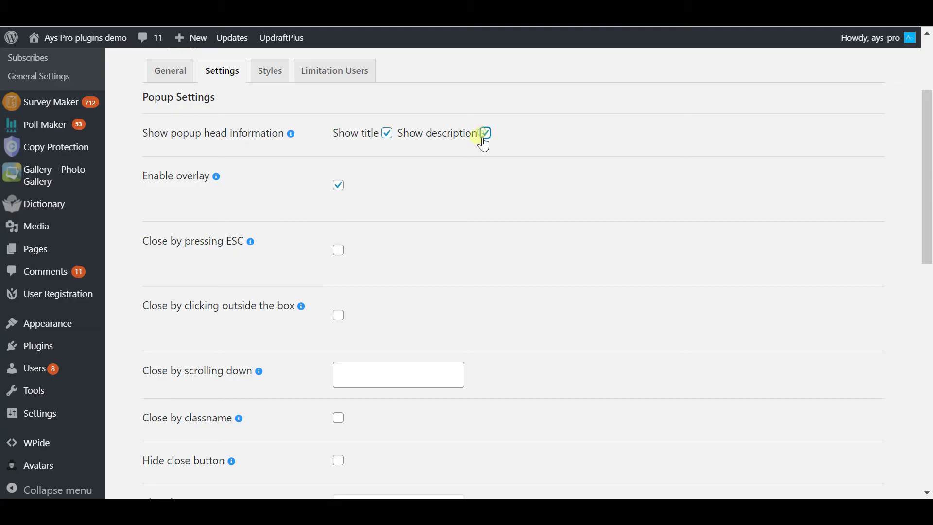
scroll(383, 153, down, 2)
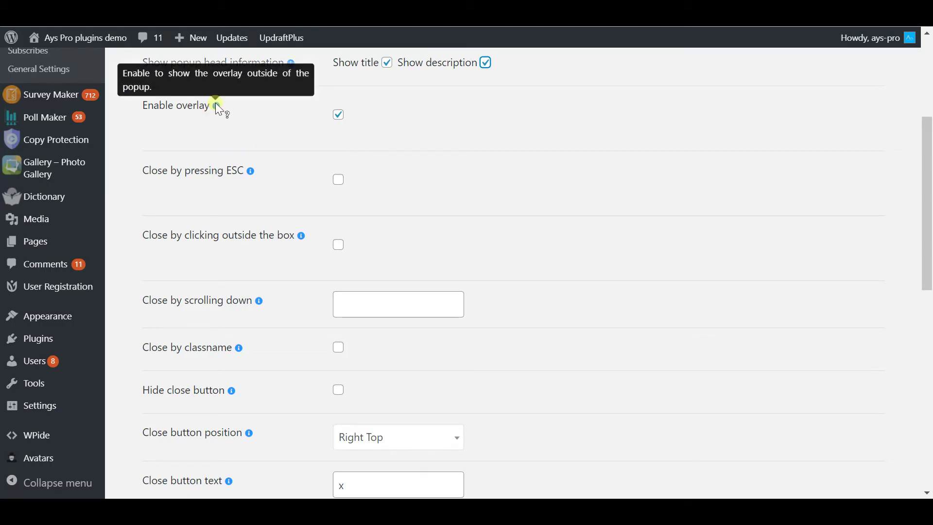
scroll(438, 132, down, 2)
scroll(442, 133, down, 8)
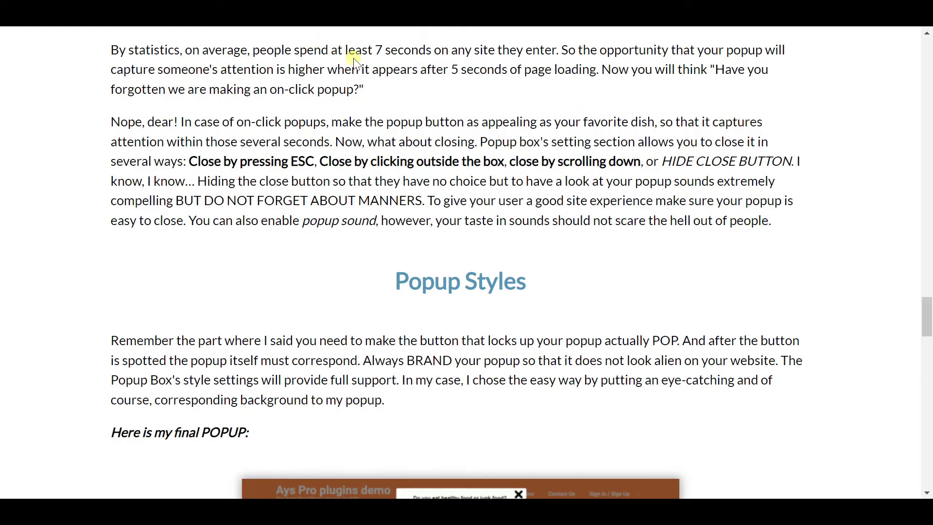
drag(342, 49, 437, 49)
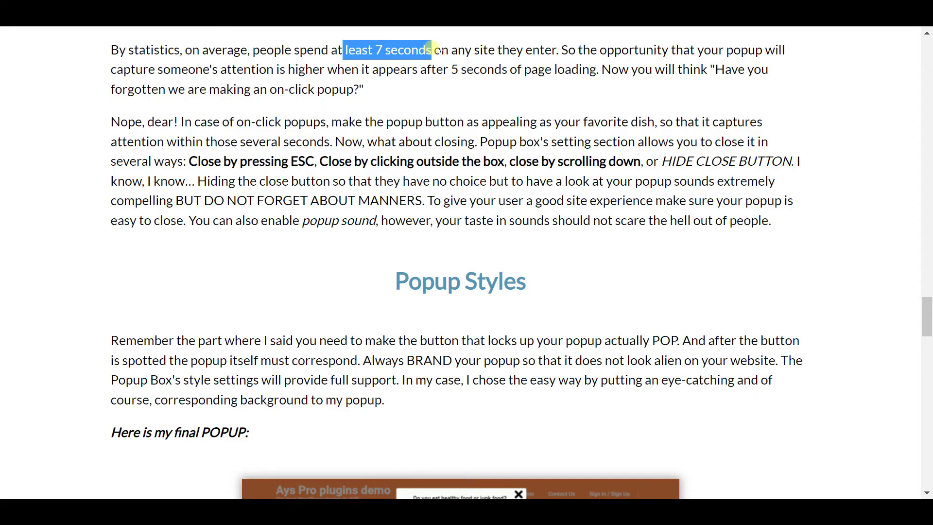
click(439, 91)
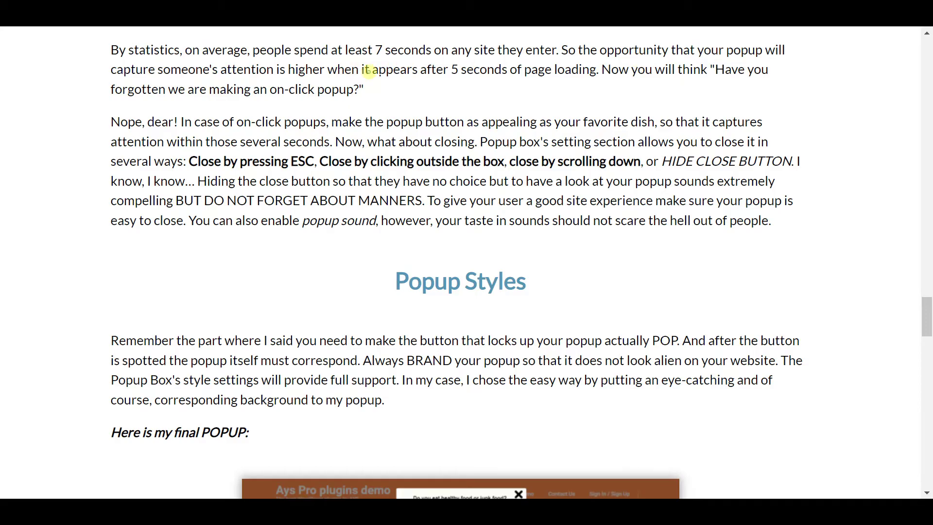
drag(369, 70, 511, 82)
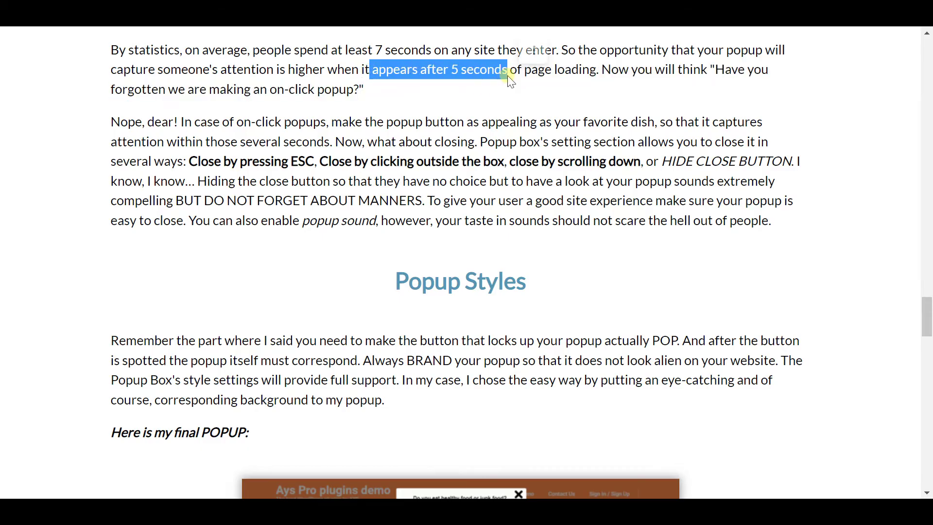
click(423, 93)
scroll(423, 92, down, 2)
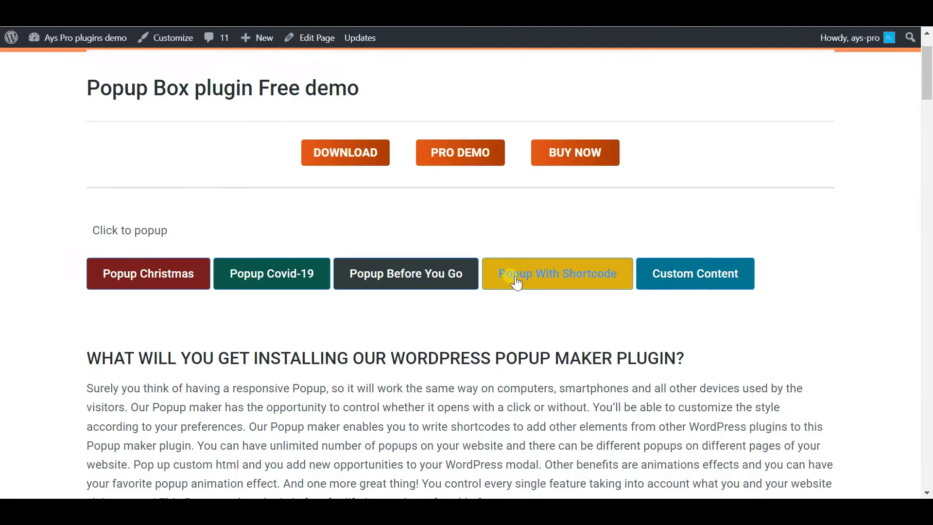
click(516, 282)
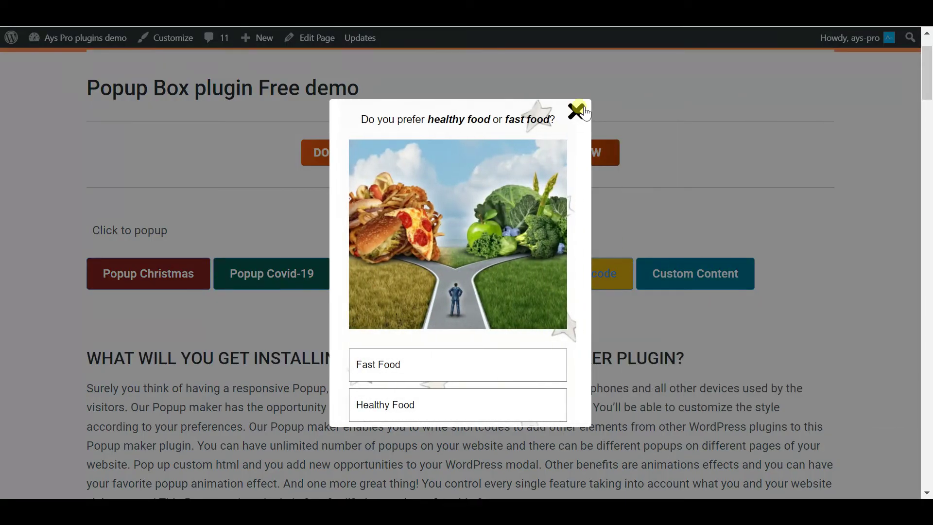
click(577, 111)
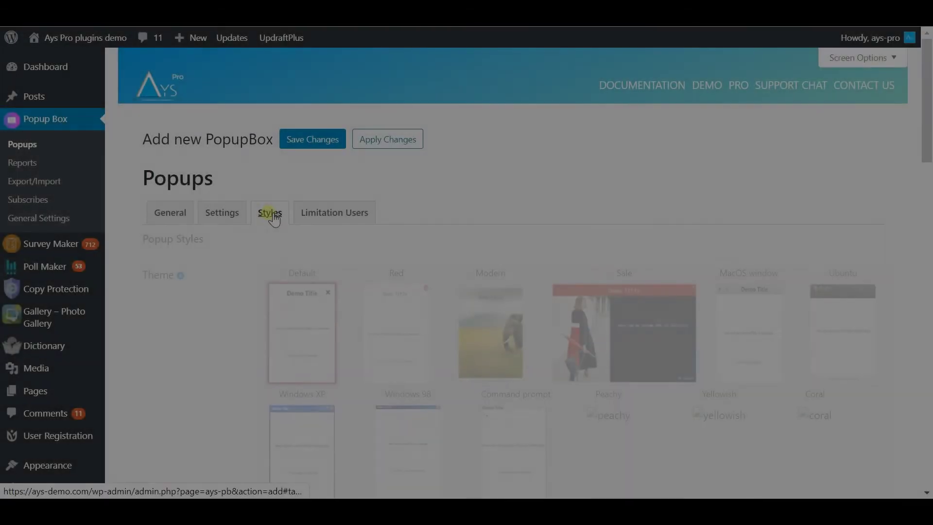
Step: Scroll through the Styles options and theme gallery beside the live preview
scroll(608, 204, down, 3)
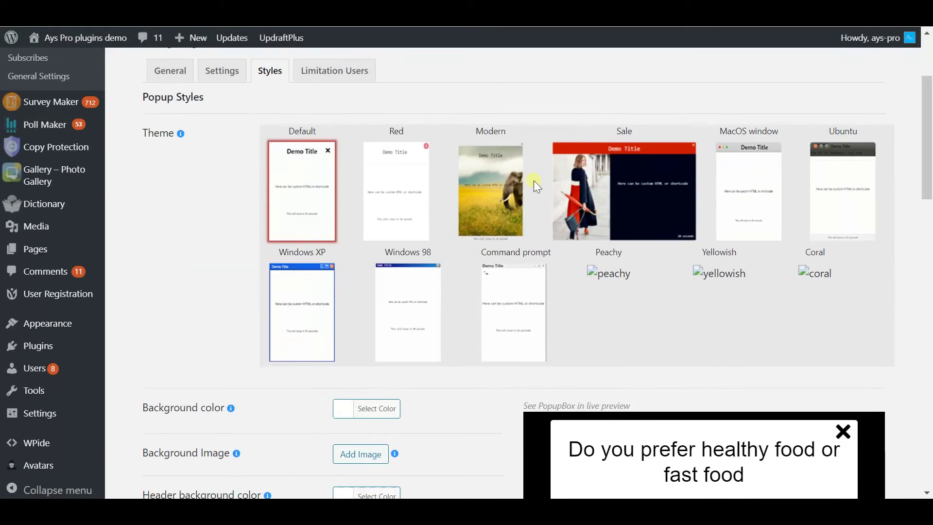
scroll(741, 337, down, 13)
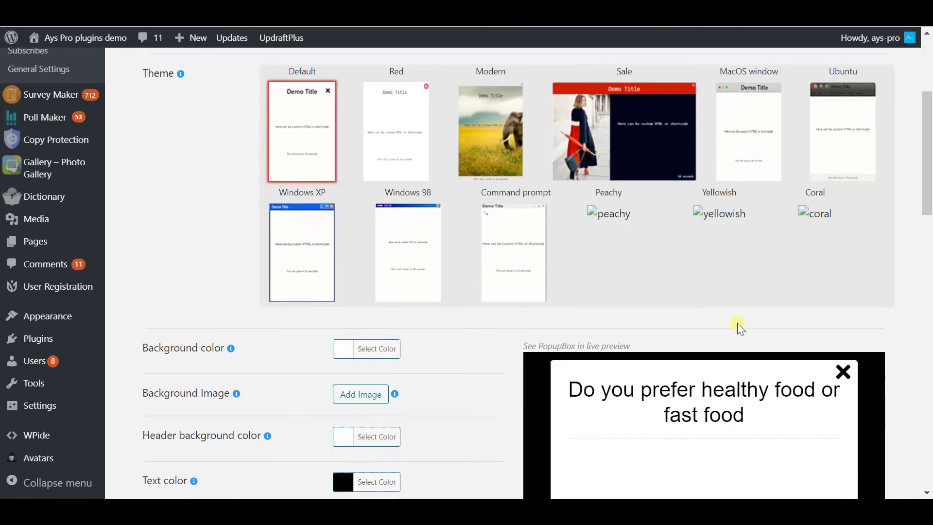
scroll(711, 266, down, 8)
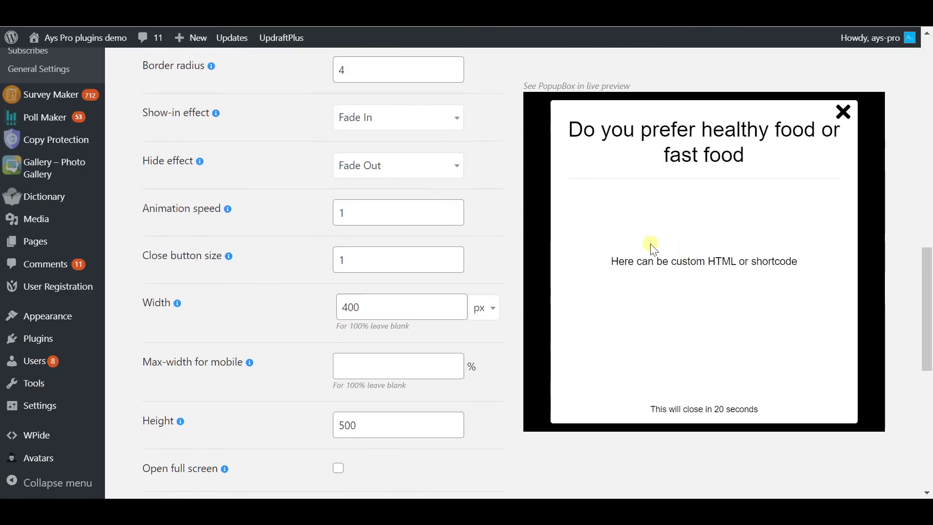
scroll(487, 296, down, 3)
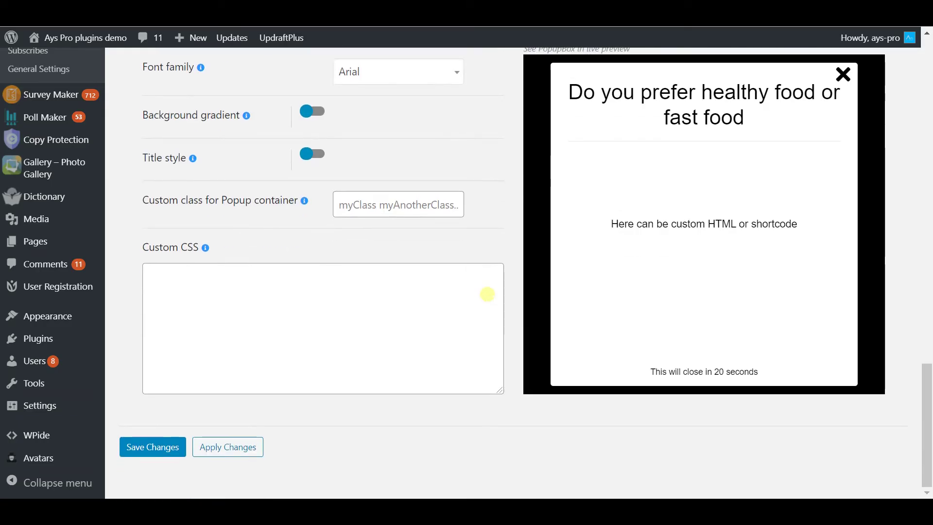
scroll(486, 295, up, 11)
scroll(491, 292, up, 9)
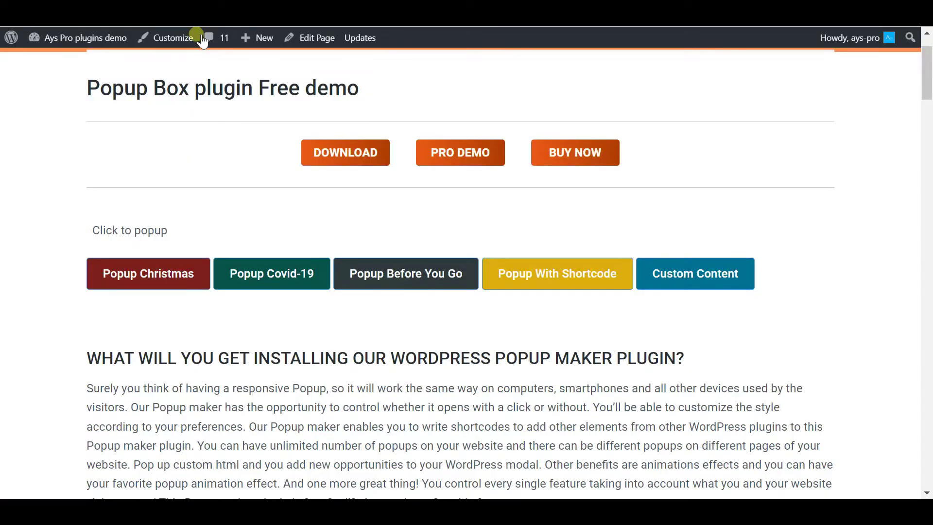
click(152, 277)
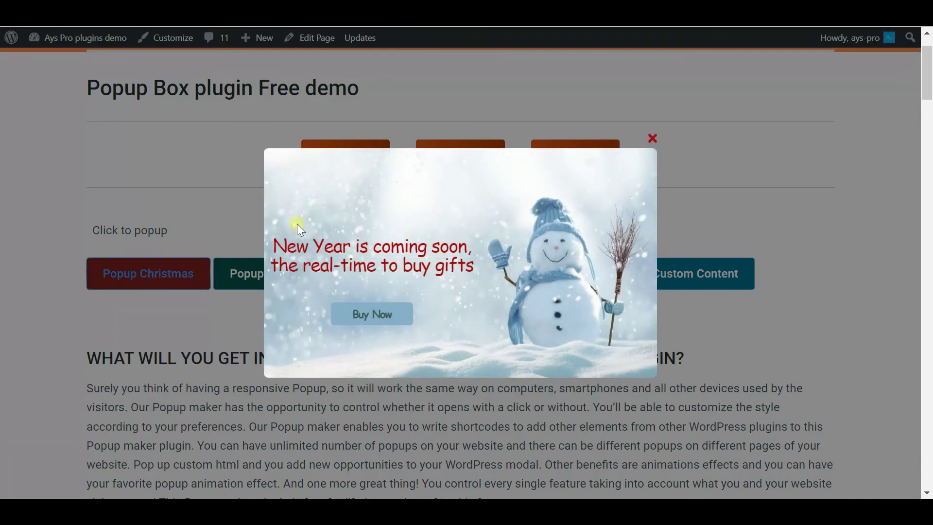
click(652, 139)
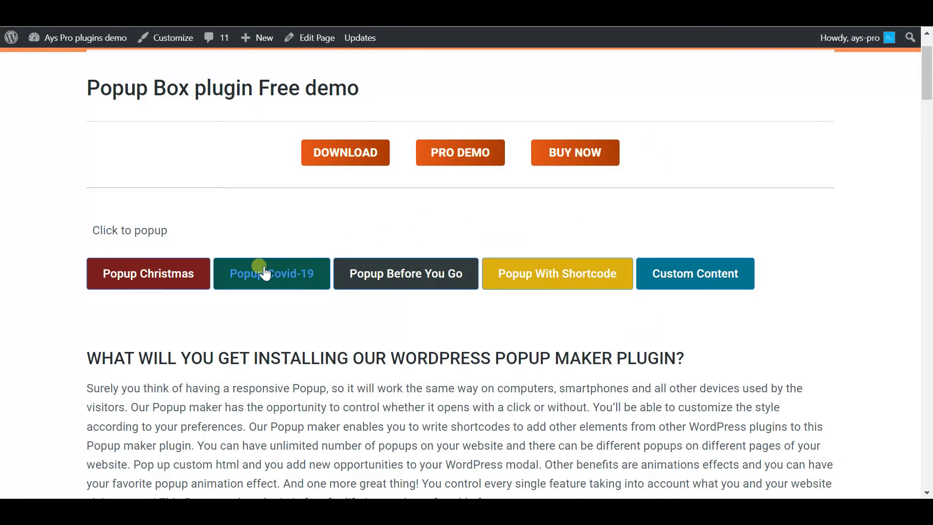
click(265, 274)
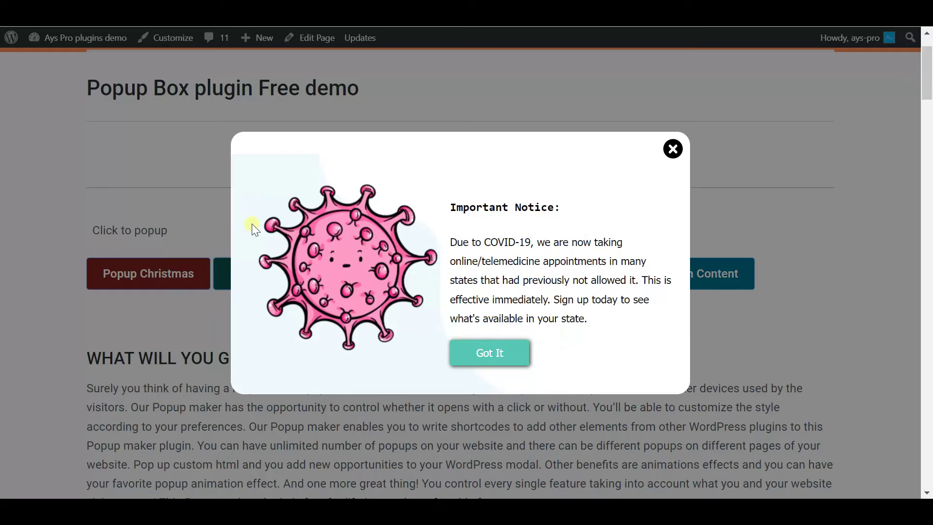
click(673, 149)
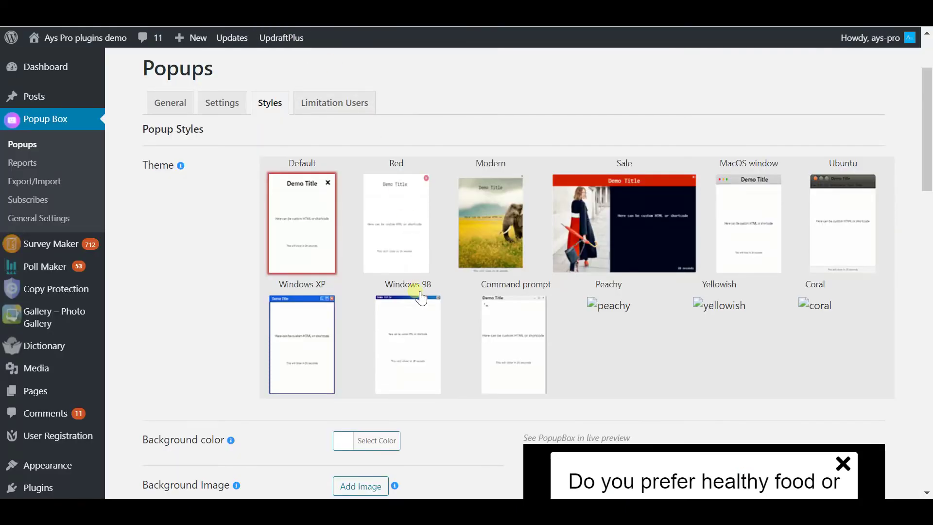
Step: Open the healthy-or-fast-food poll popup via the Popup With Shortcode button on the demo page
scroll(423, 297, down, 3)
scroll(433, 300, down, 6)
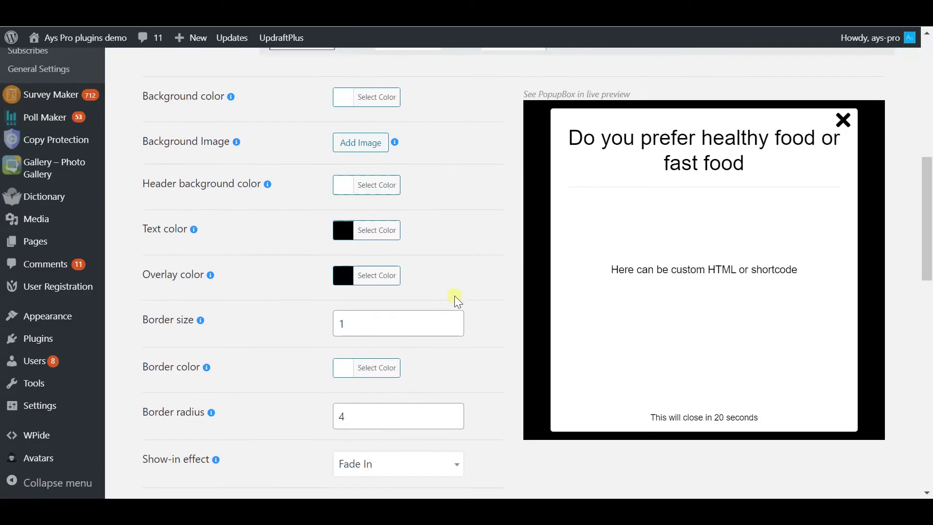
scroll(486, 288, down, 6)
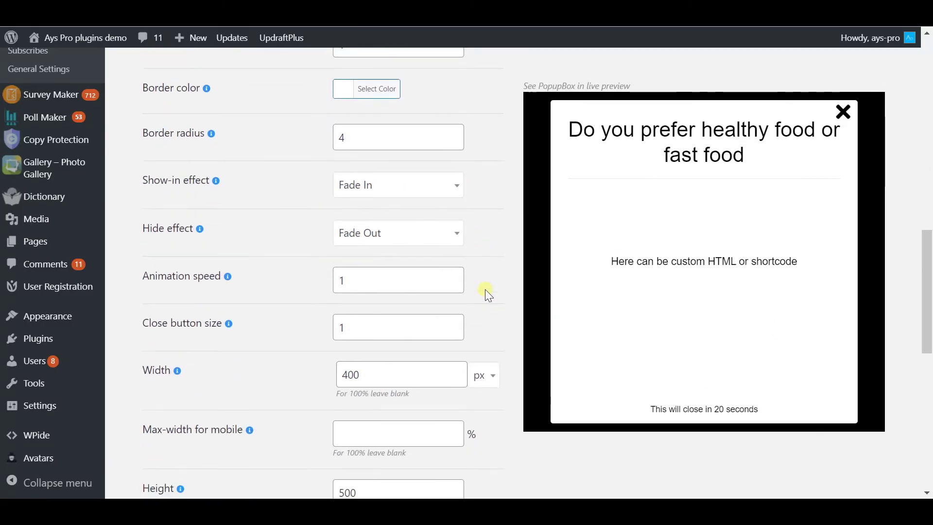
scroll(491, 297, down, 4)
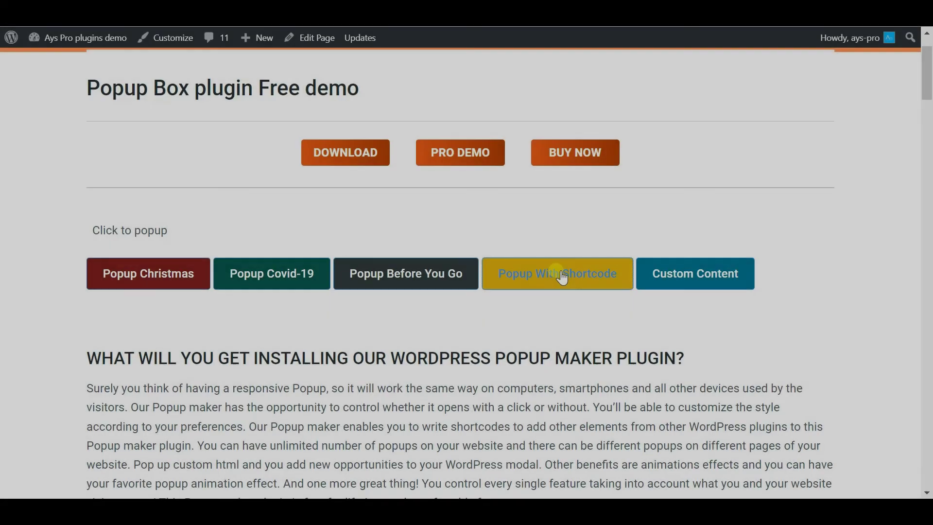
click(563, 276)
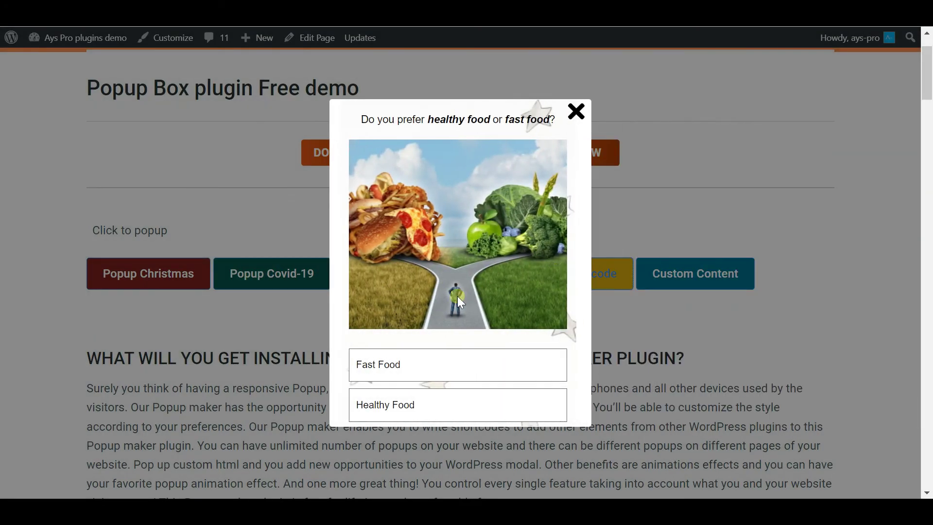